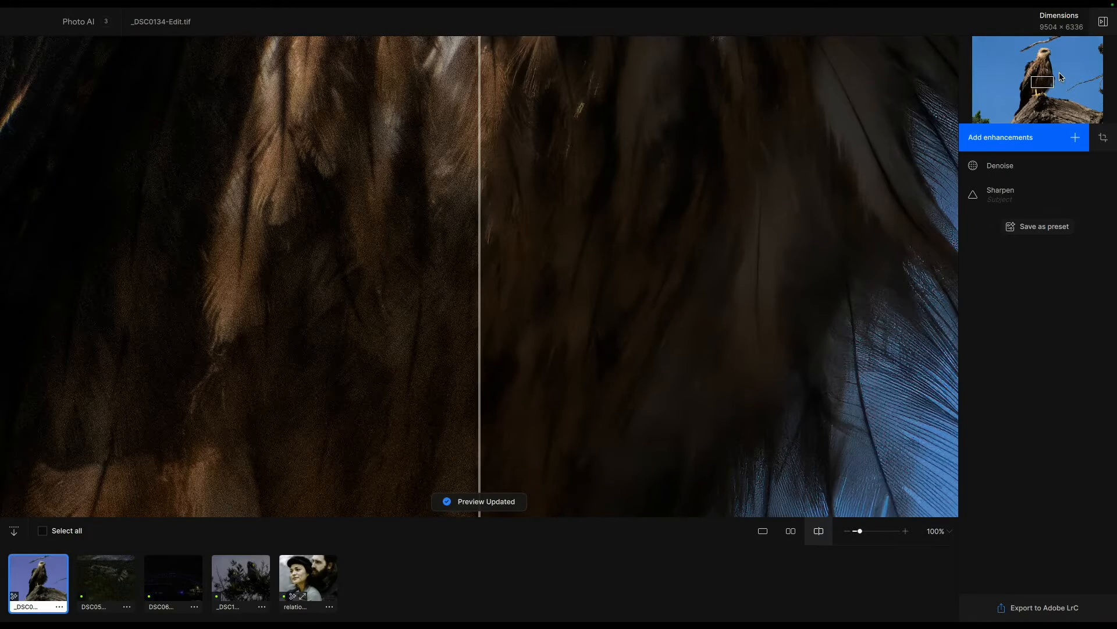
Examine the bird's head in the split before/after view, and view the crop controls without cropping the photo
{"action": "left_click_drag", "start_coordinate": [1044, 81], "coordinate": [1045, 52]}
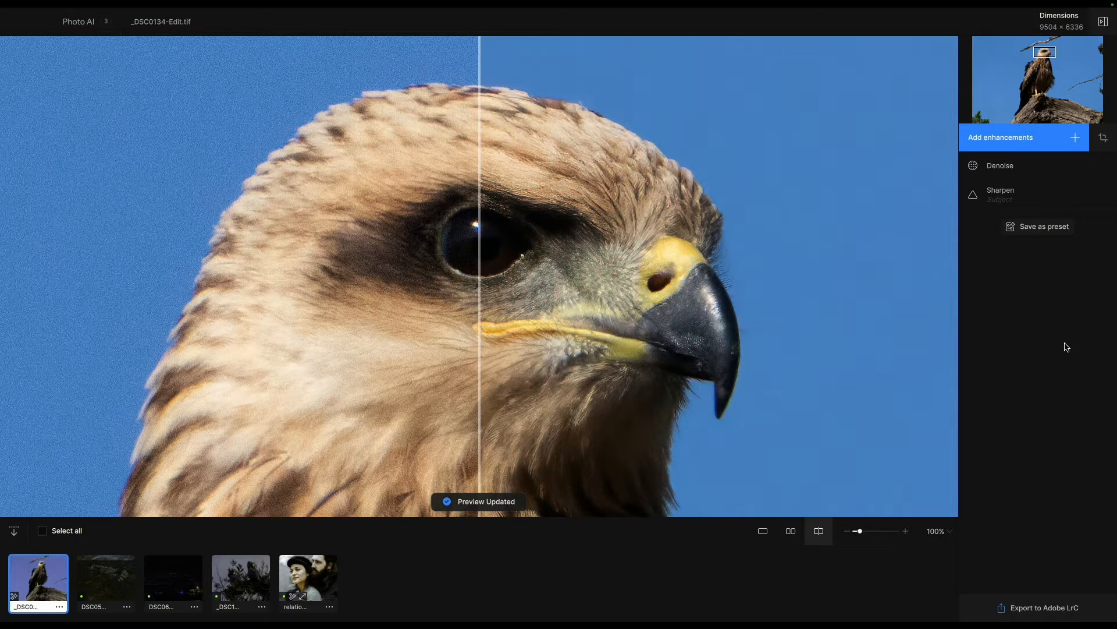
{"action": "left_click", "coordinate": [1103, 137]}
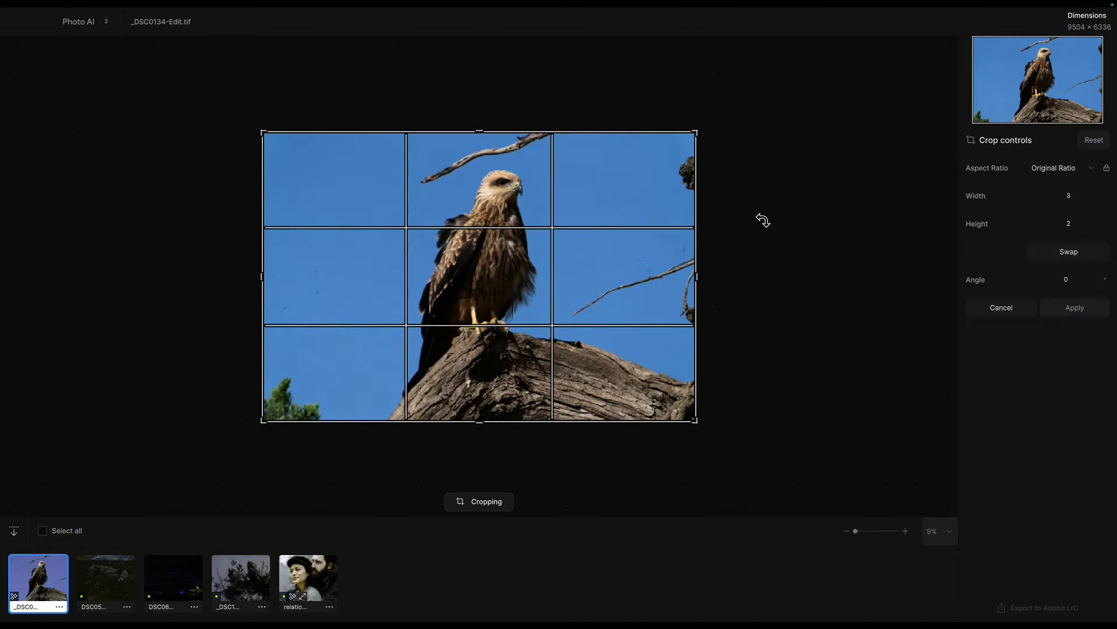
{"action": "key", "text": "Return"}
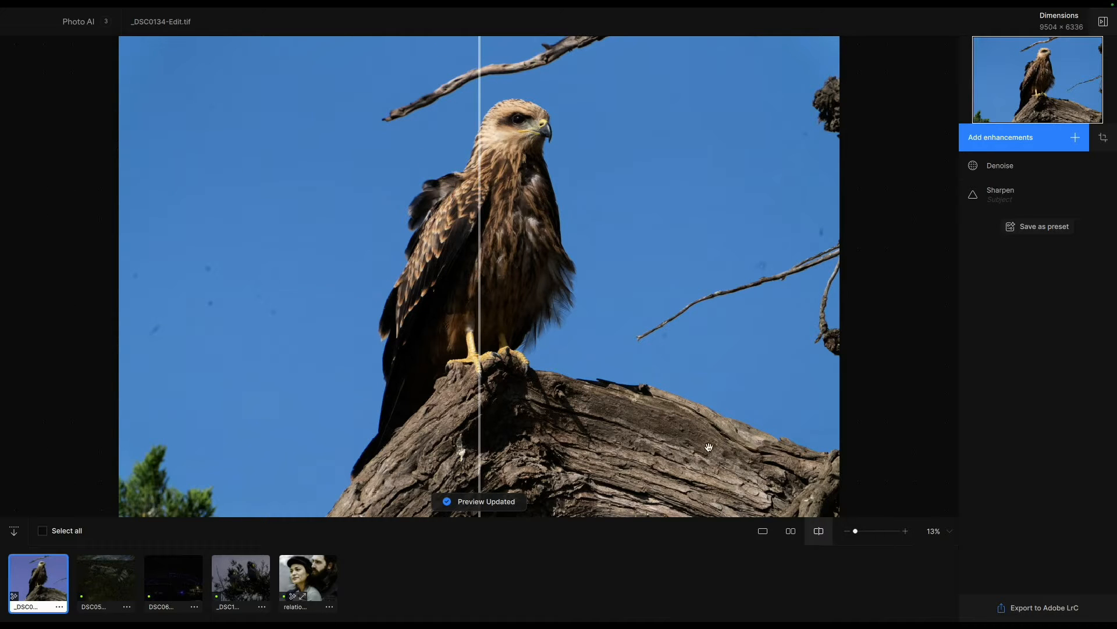
Hide the strip of image thumbnails and show it again
{"action": "mouse_move", "coordinate": [52, 615]}
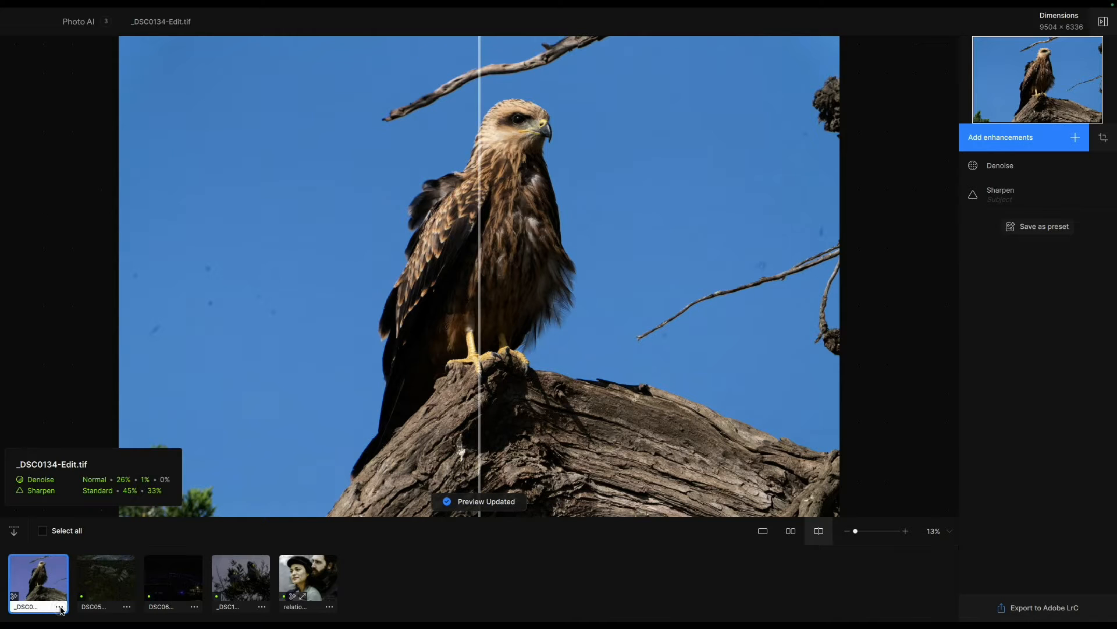
{"action": "left_click", "coordinate": [14, 530]}
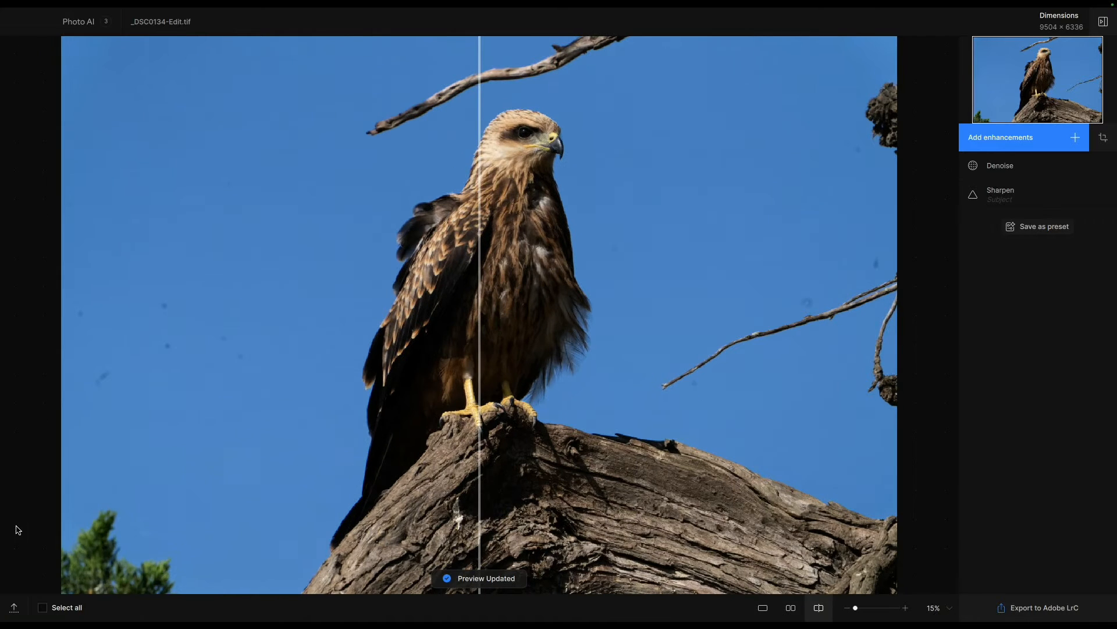
{"action": "left_click", "coordinate": [13, 606]}
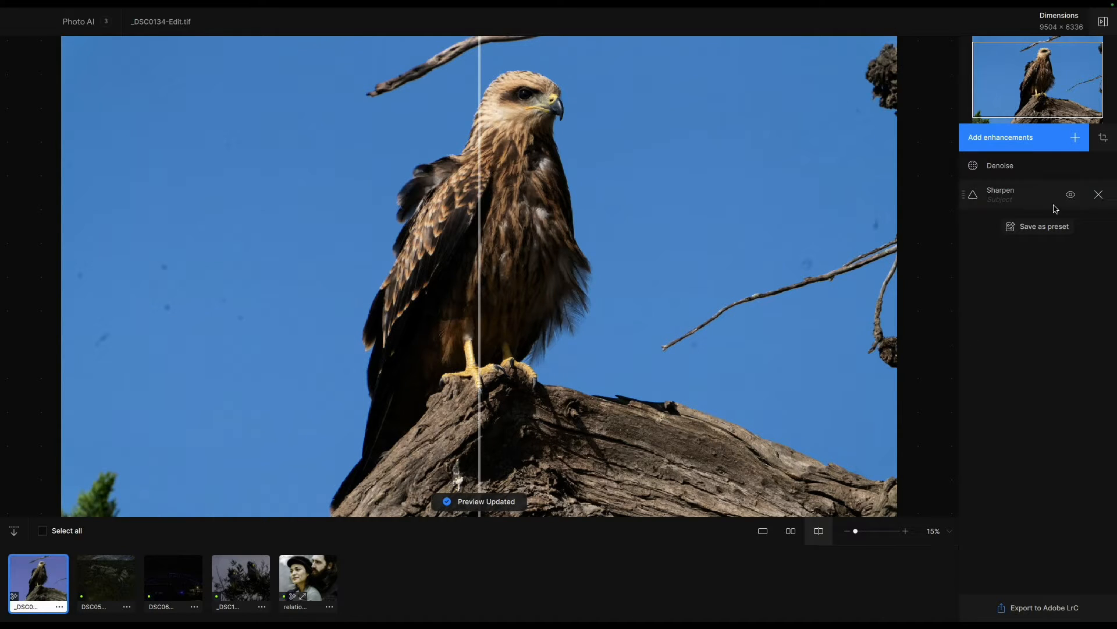
Apply Autopilot to the bird photo, replacing its existing enhancements, and open its Denoise settings
{"action": "left_click", "coordinate": [1080, 144]}
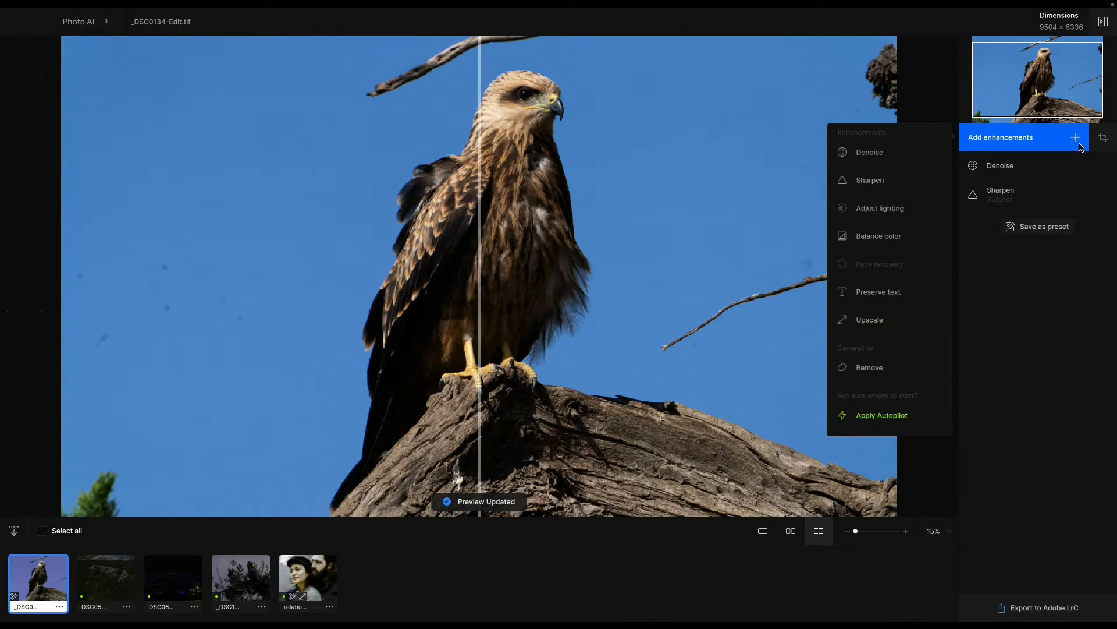
{"action": "left_click", "coordinate": [892, 416]}
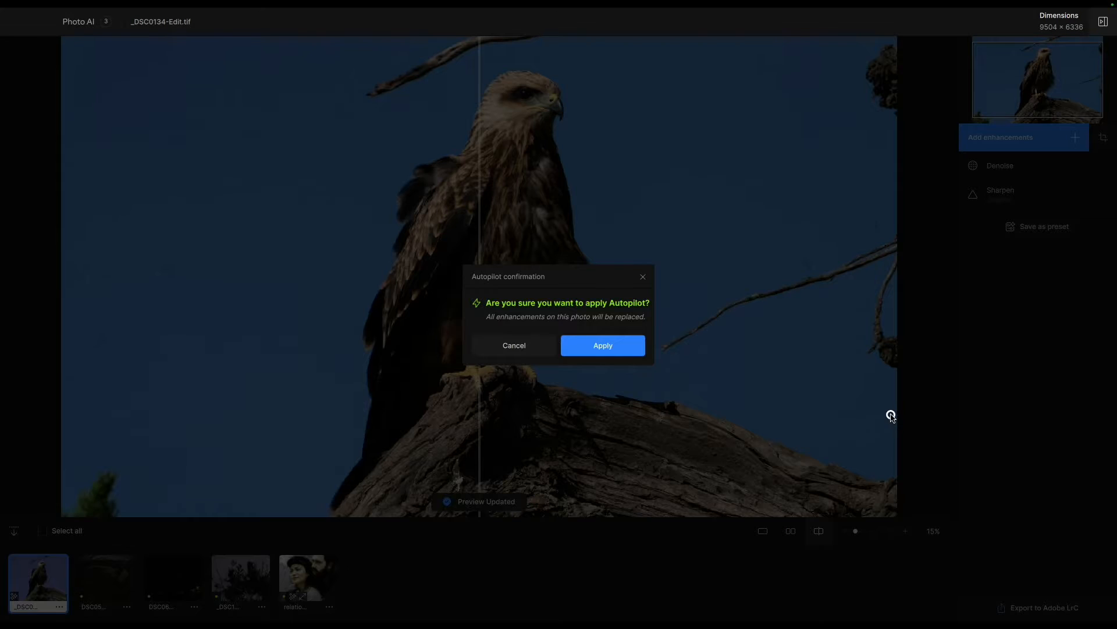
{"action": "left_click", "coordinate": [629, 345]}
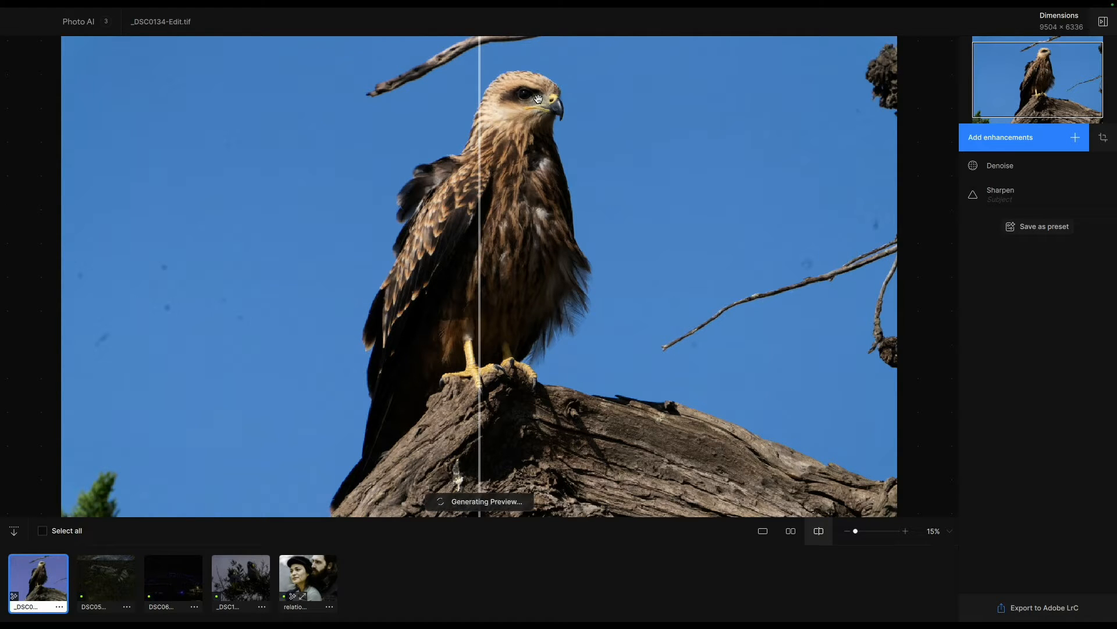
{"action": "left_click_drag", "start_coordinate": [511, 104], "coordinate": [511, 112]}
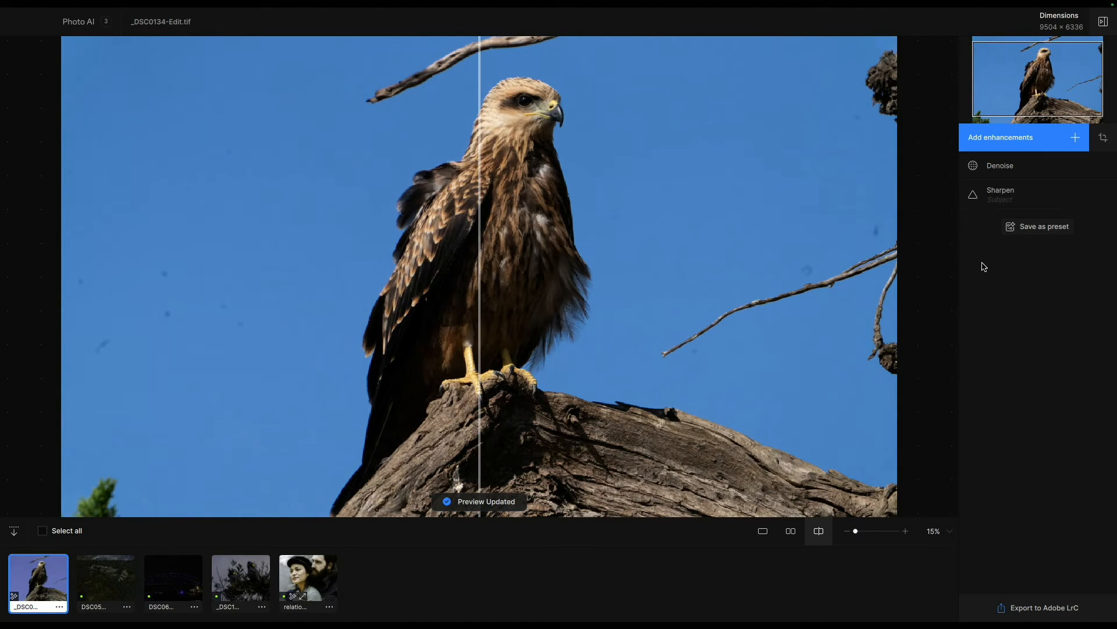
{"action": "mouse_move", "coordinate": [1006, 202]}
{"action": "left_click", "coordinate": [1011, 167]}
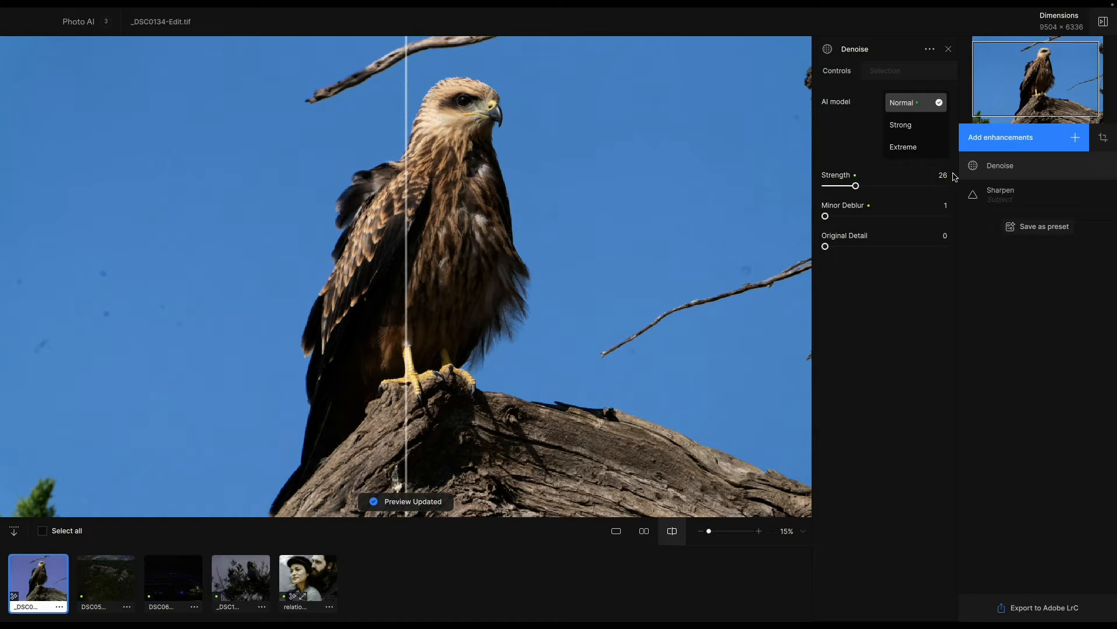
Try to erase the branch above the bird by brushing over it with the generative Remove enhancement, and undo it
{"action": "left_click", "coordinate": [1016, 137]}
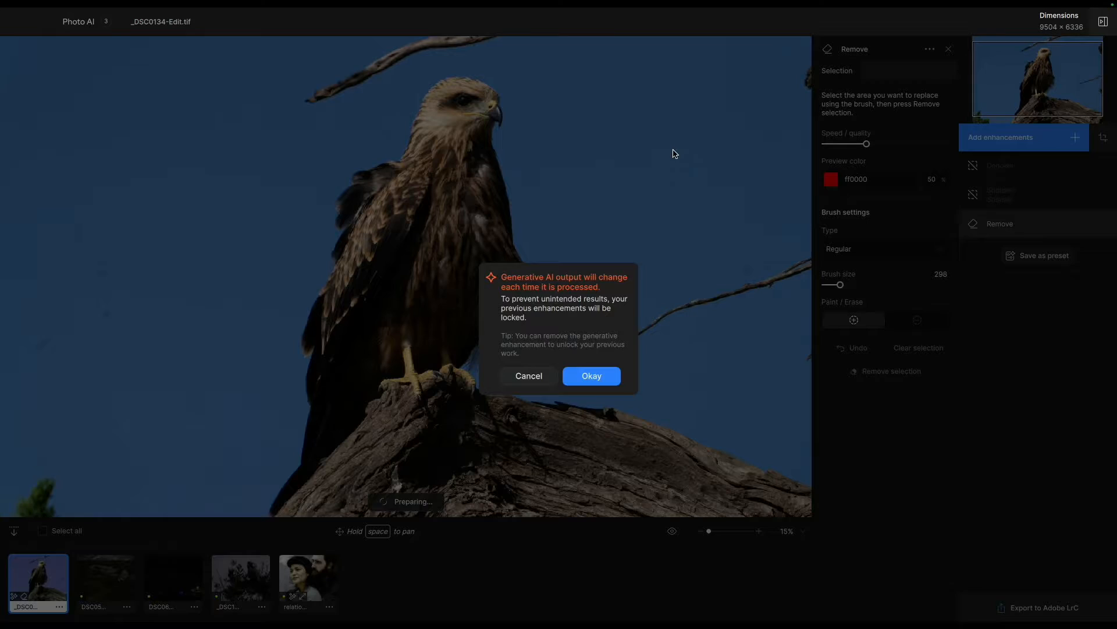
{"action": "left_click", "coordinate": [600, 383]}
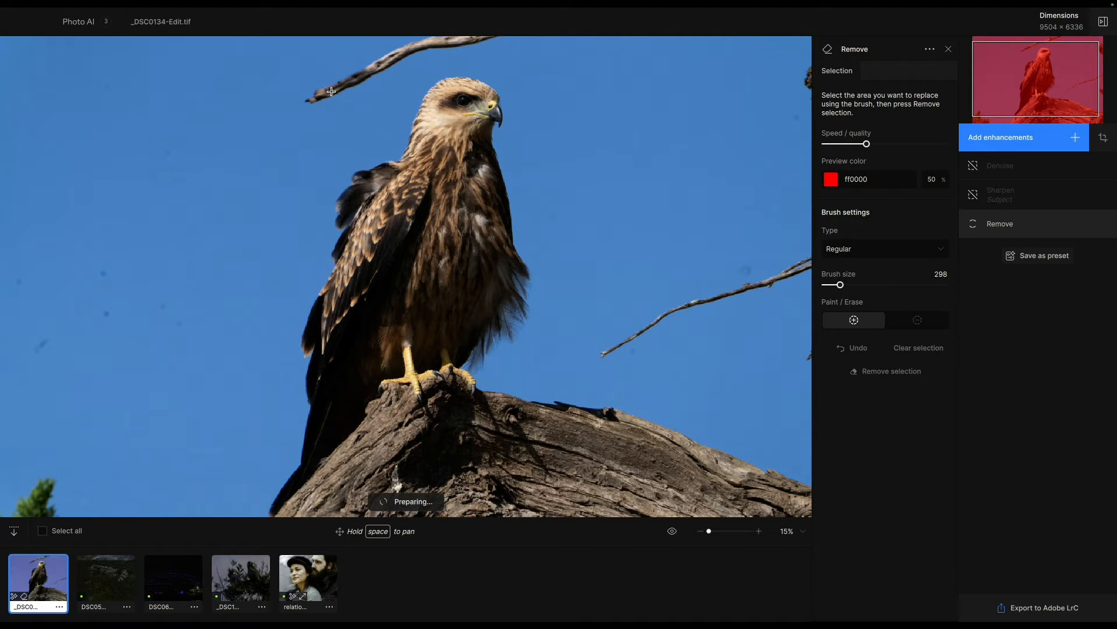
{"action": "mouse_move", "coordinate": [305, 98]}
{"action": "left_mouse_down"}
{"action": "mouse_move", "coordinate": [421, 45]}
{"action": "mouse_move", "coordinate": [507, 36]}
{"action": "left_mouse_up"}
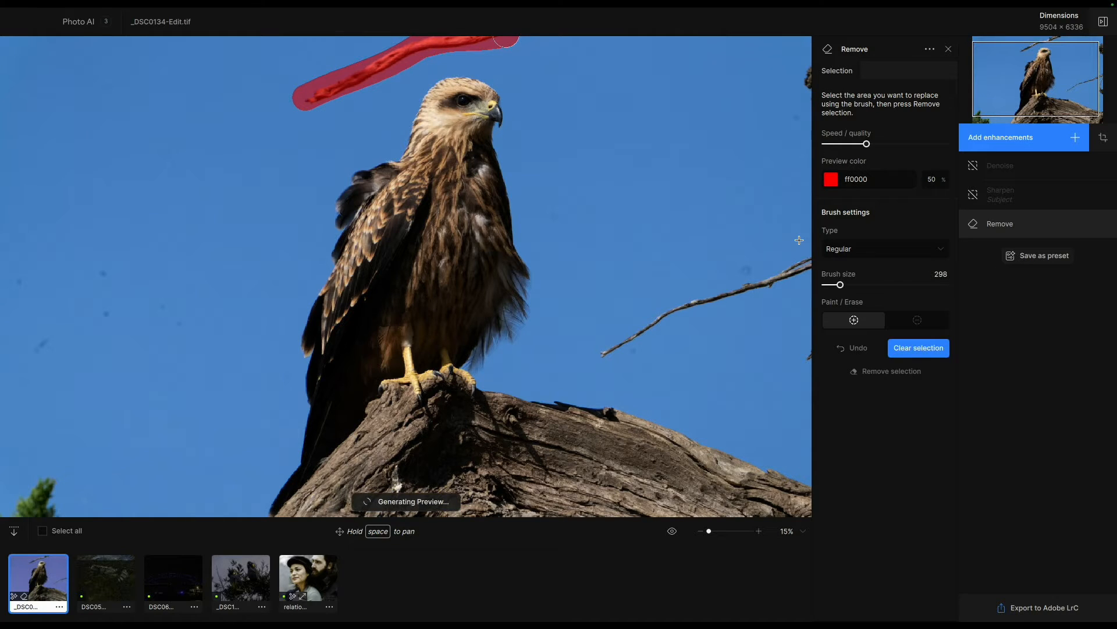
{"action": "left_click", "coordinate": [894, 371]}
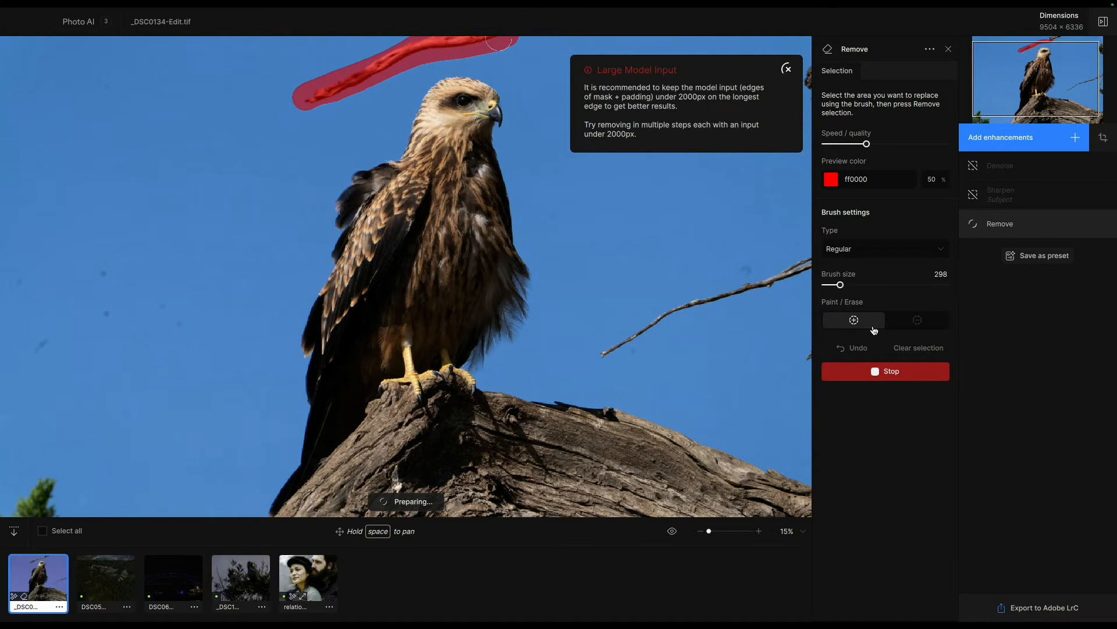
{"action": "left_click", "coordinate": [882, 368]}
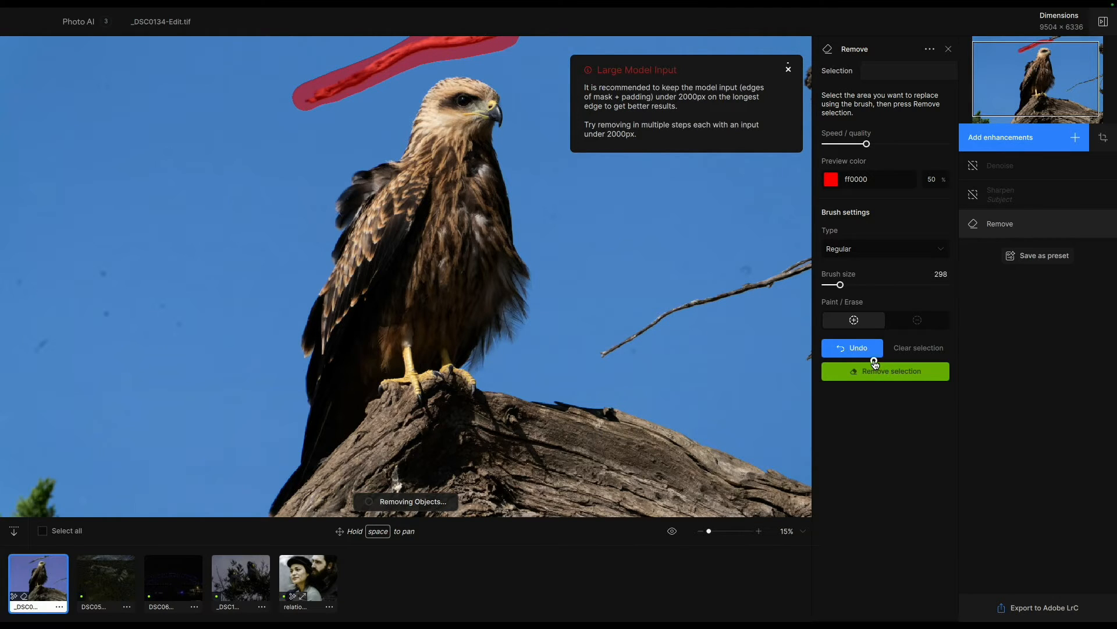
{"action": "left_click", "coordinate": [867, 351]}
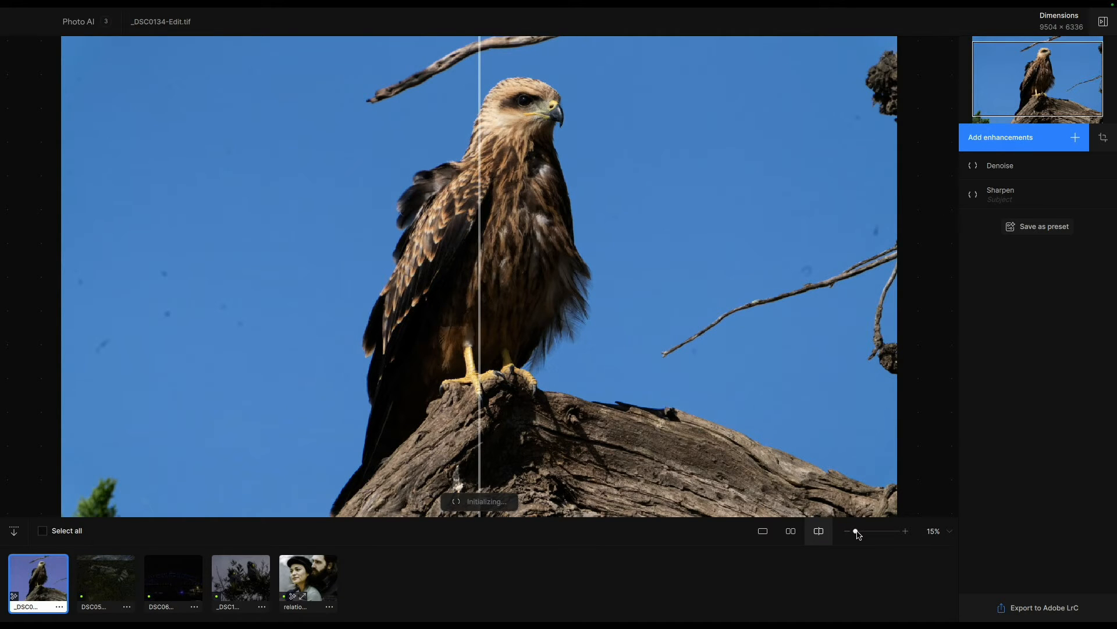
Compare the original and enhanced versions of the bird's eye, beak and head feathers at 176% zoom
{"action": "left_click_drag", "start_coordinate": [858, 534], "coordinate": [863, 532]}
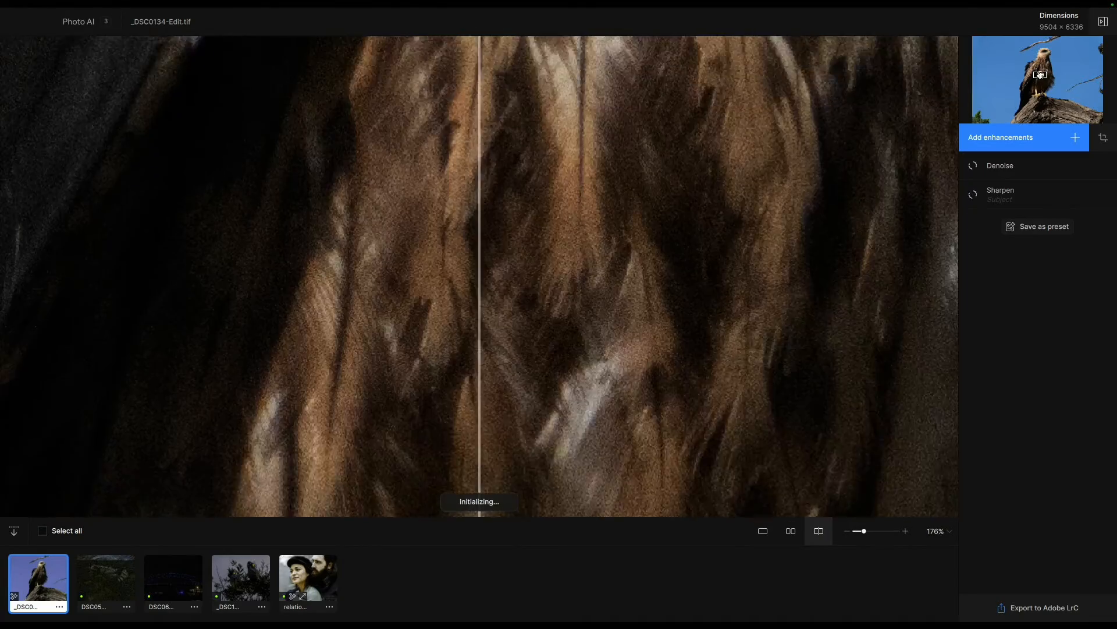
{"action": "left_click_drag", "start_coordinate": [1039, 80], "coordinate": [1046, 51]}
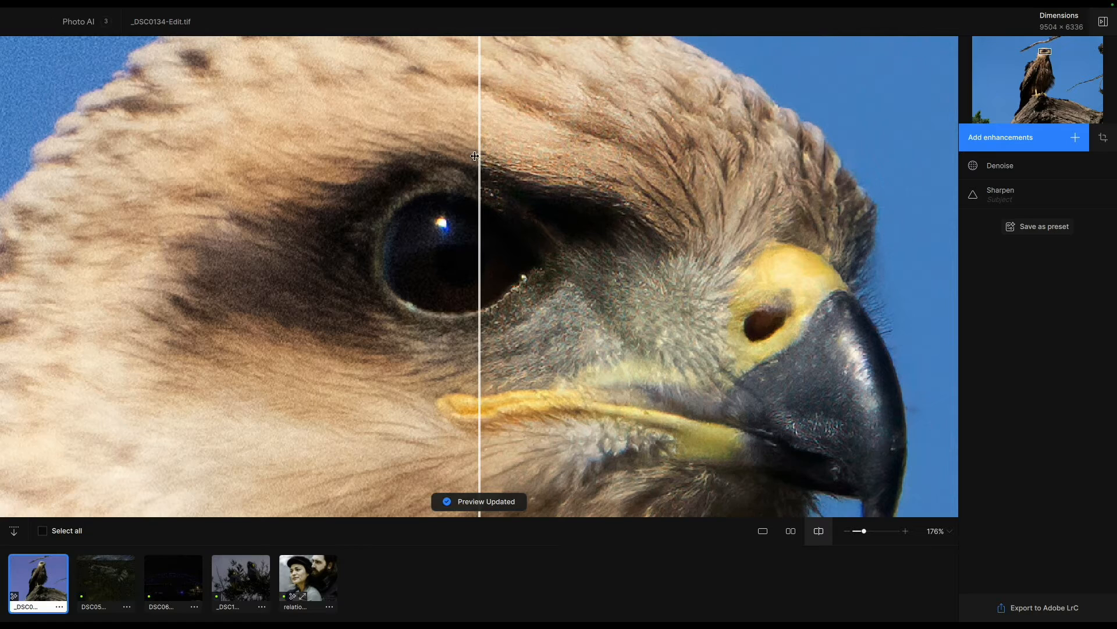
{"action": "left_click_drag", "start_coordinate": [479, 155], "coordinate": [660, 269]}
{"action": "left_click_drag", "start_coordinate": [580, 271], "coordinate": [455, 279]}
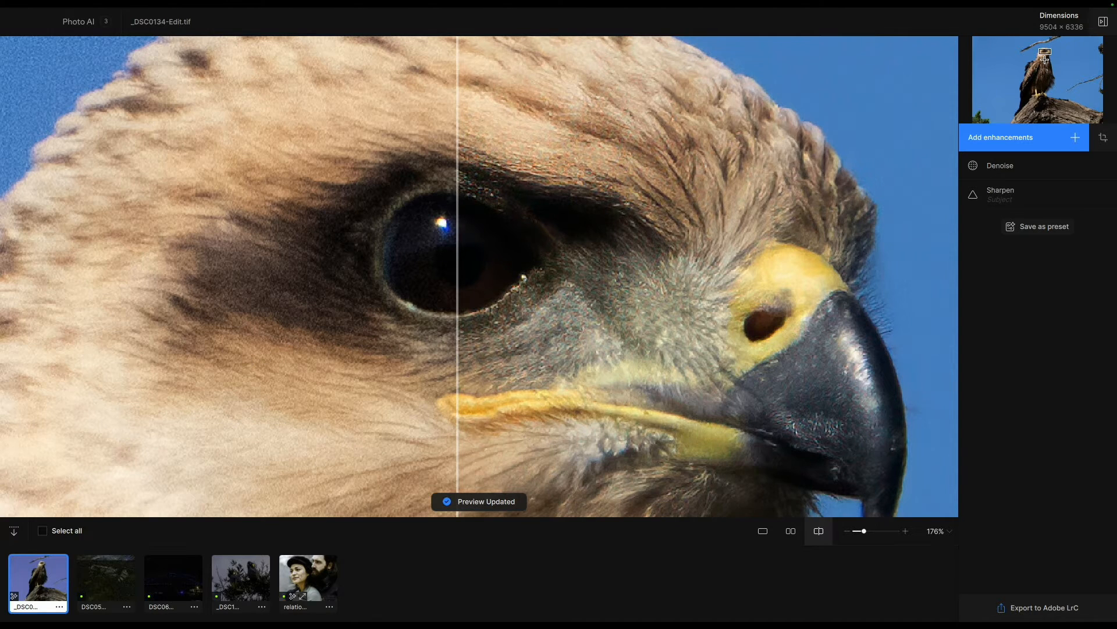
{"action": "left_click_drag", "start_coordinate": [1045, 52], "coordinate": [1046, 52]}
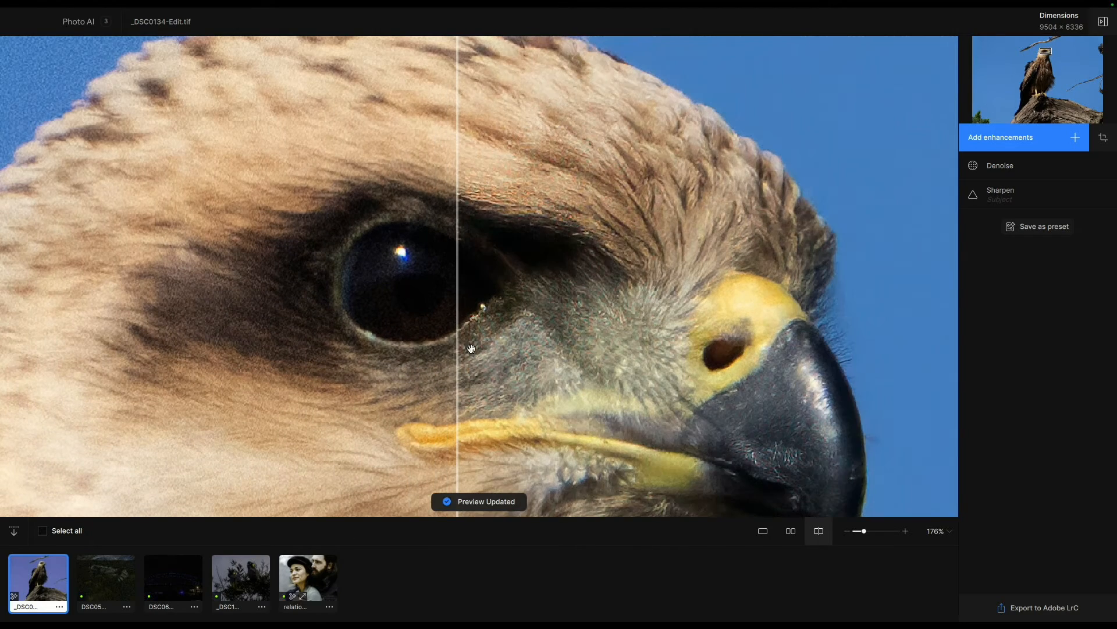
{"action": "left_click_drag", "start_coordinate": [464, 160], "coordinate": [208, 208]}
Switch to the photo DSC05456-Edit.tif and frame the turtle's head and claws at 33% zoom
{"action": "left_click", "coordinate": [105, 576]}
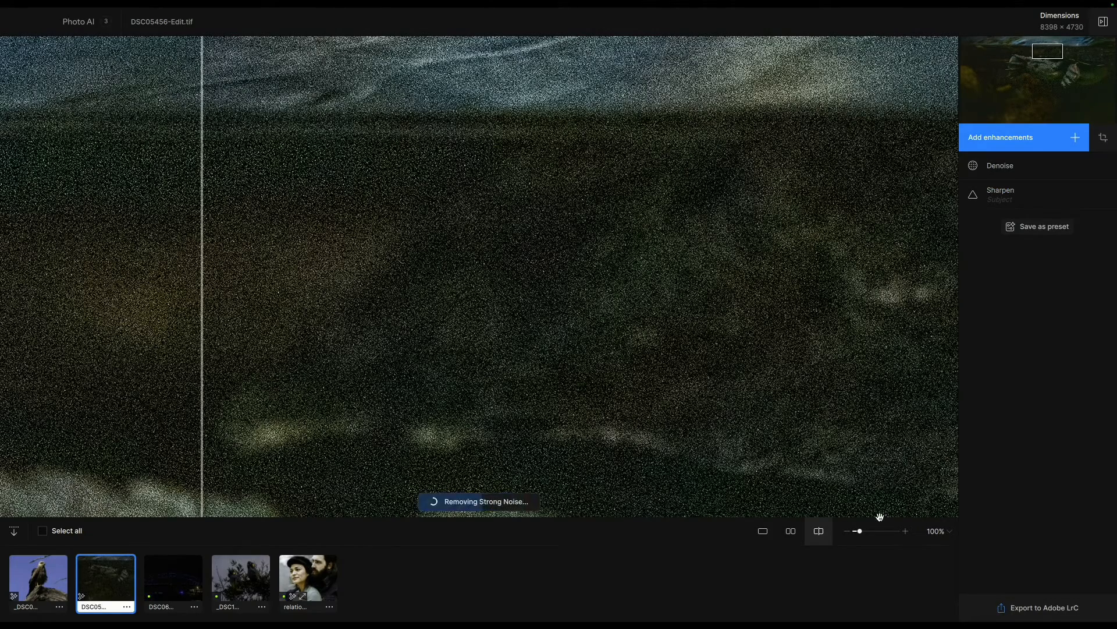
{"action": "left_click", "coordinate": [847, 533]}
{"action": "left_click", "coordinate": [847, 532]}
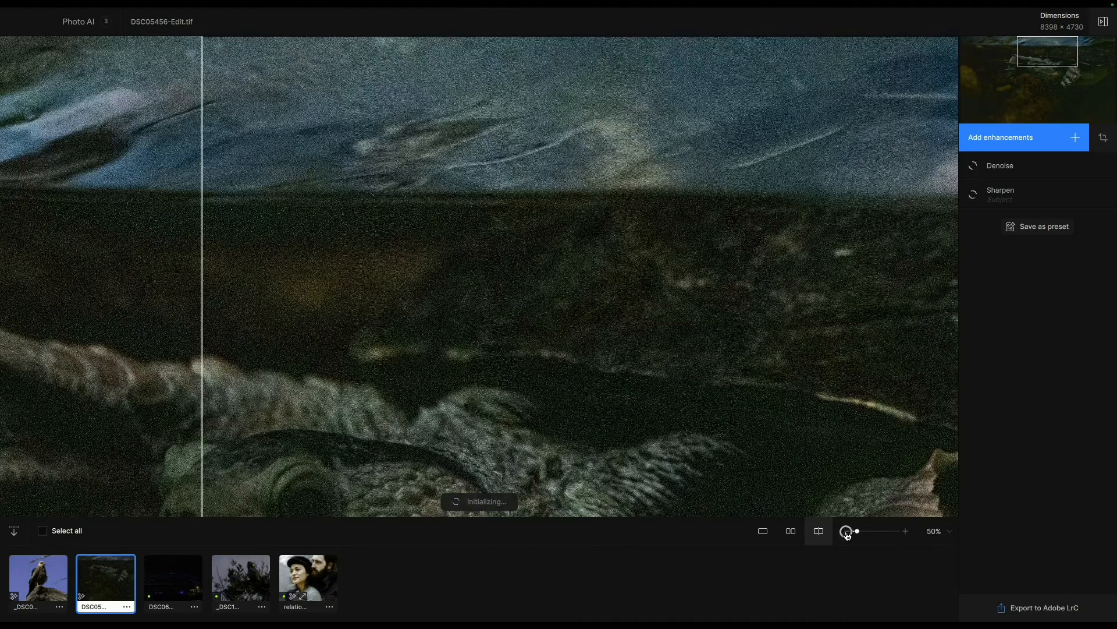
{"action": "left_click", "coordinate": [846, 532]}
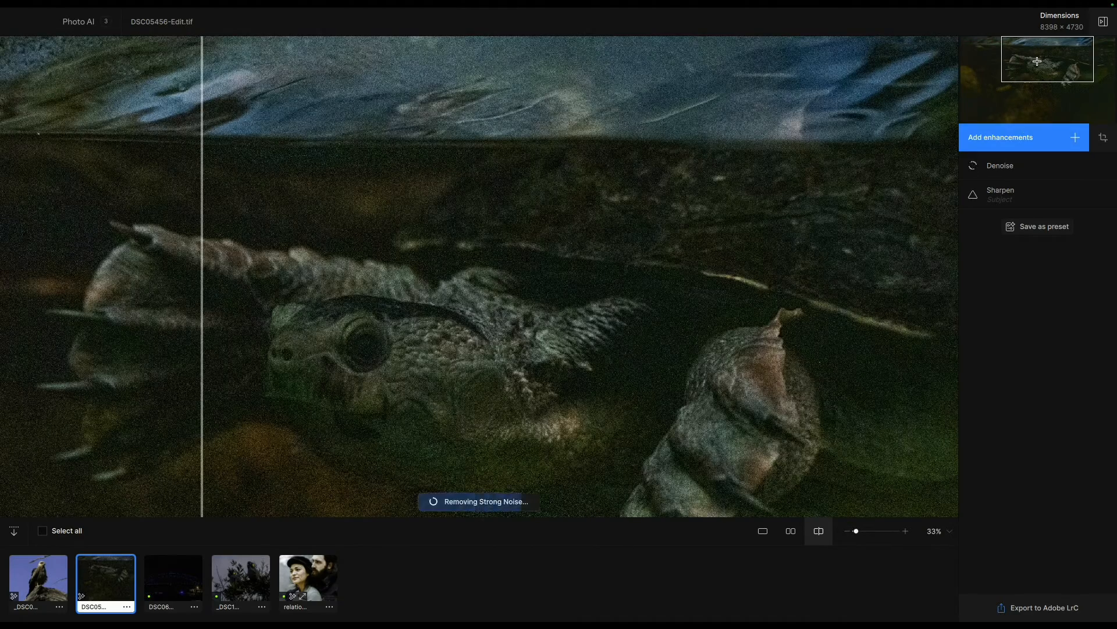
{"action": "left_click", "coordinate": [1039, 62]}
{"action": "left_click_drag", "start_coordinate": [1039, 62], "coordinate": [1047, 65]}
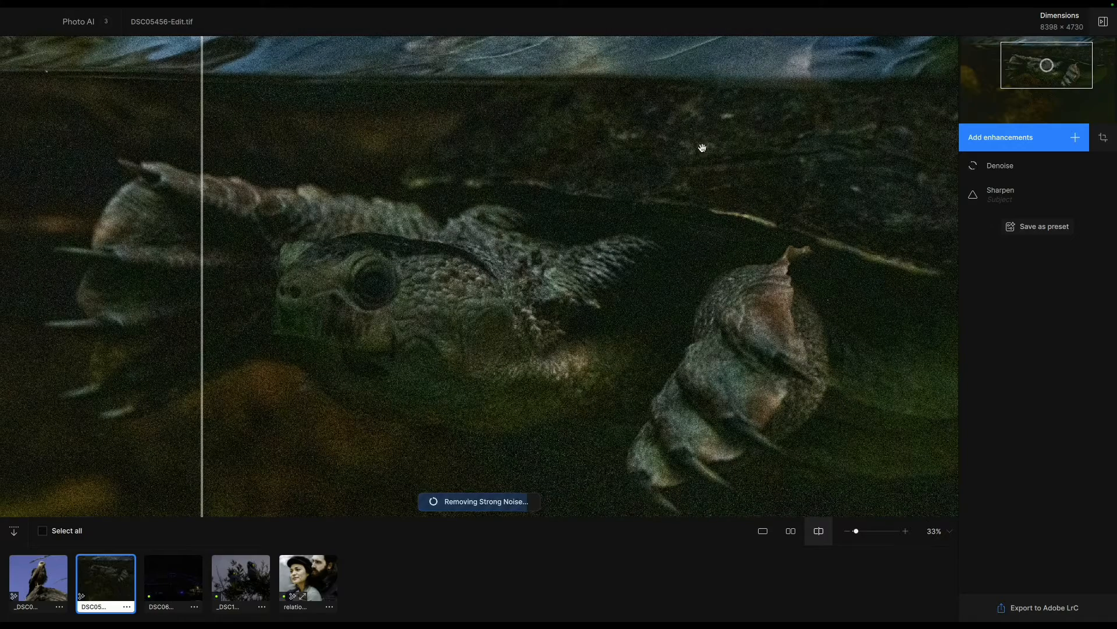
Compare the original and enhanced turtle photo across its head and claws, and review the list of available enhancements
{"action": "left_click_drag", "start_coordinate": [198, 263], "coordinate": [439, 298]}
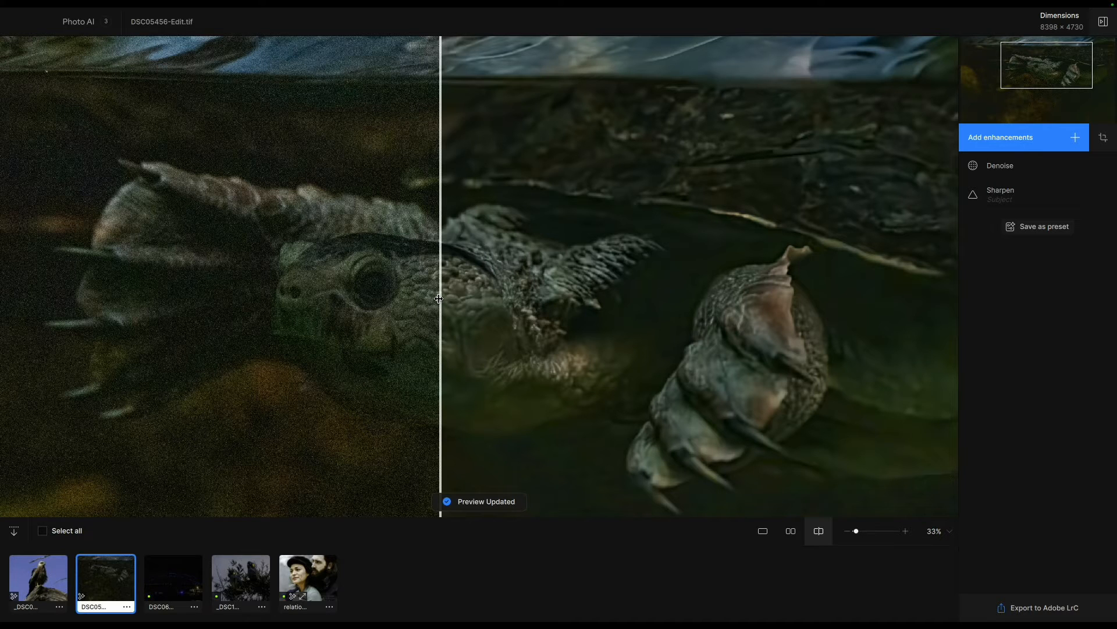
{"action": "left_click_drag", "start_coordinate": [443, 130], "coordinate": [681, 187]}
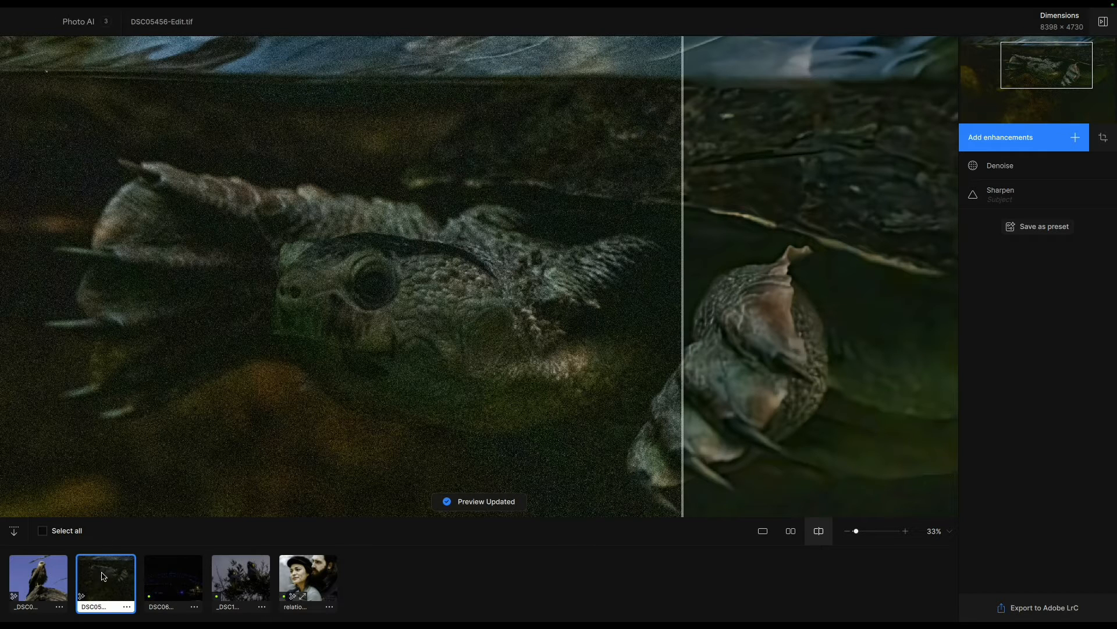
{"action": "mouse_move", "coordinate": [101, 583]}
{"action": "mouse_move", "coordinate": [966, 168]}
{"action": "left_mouse_down"}
{"action": "mouse_move", "coordinate": [968, 208]}
{"action": "mouse_move", "coordinate": [968, 170]}
{"action": "left_mouse_up"}
{"action": "left_click", "coordinate": [1029, 136]}
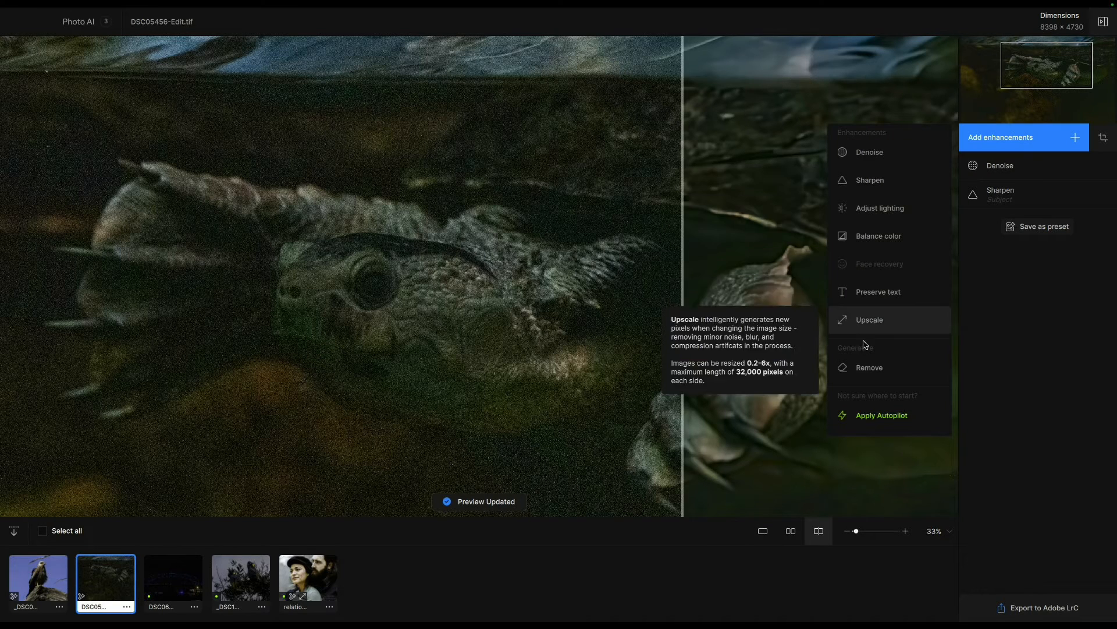
{"action": "left_click", "coordinate": [1077, 320]}
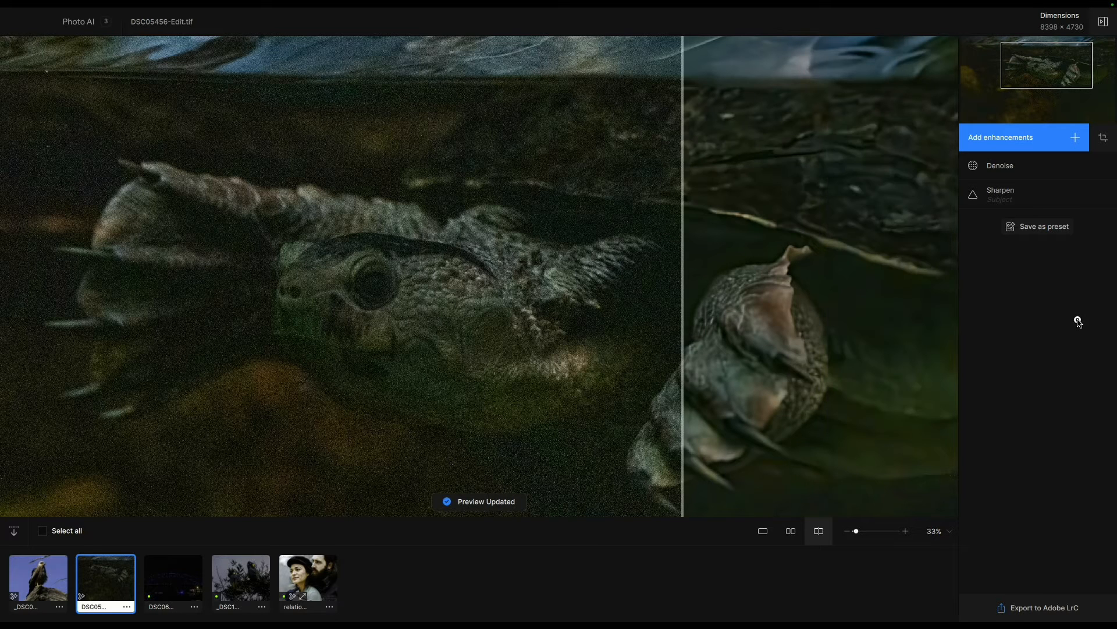
{"action": "left_click_drag", "start_coordinate": [676, 242], "coordinate": [458, 267]}
{"action": "left_click_drag", "start_coordinate": [315, 270], "coordinate": [458, 325]}
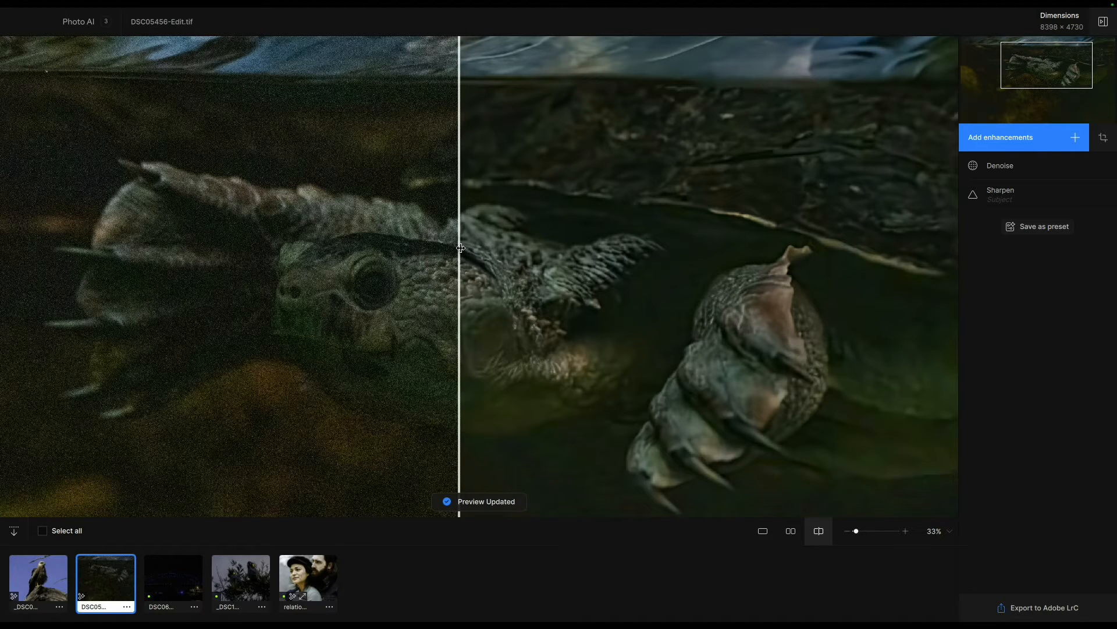
{"action": "left_click_drag", "start_coordinate": [460, 248], "coordinate": [498, 262]}
Set the turtle photo's Denoise strength to 51 with the Strong model and compare the result at 25% zoom
{"action": "mouse_move", "coordinate": [1075, 199]}
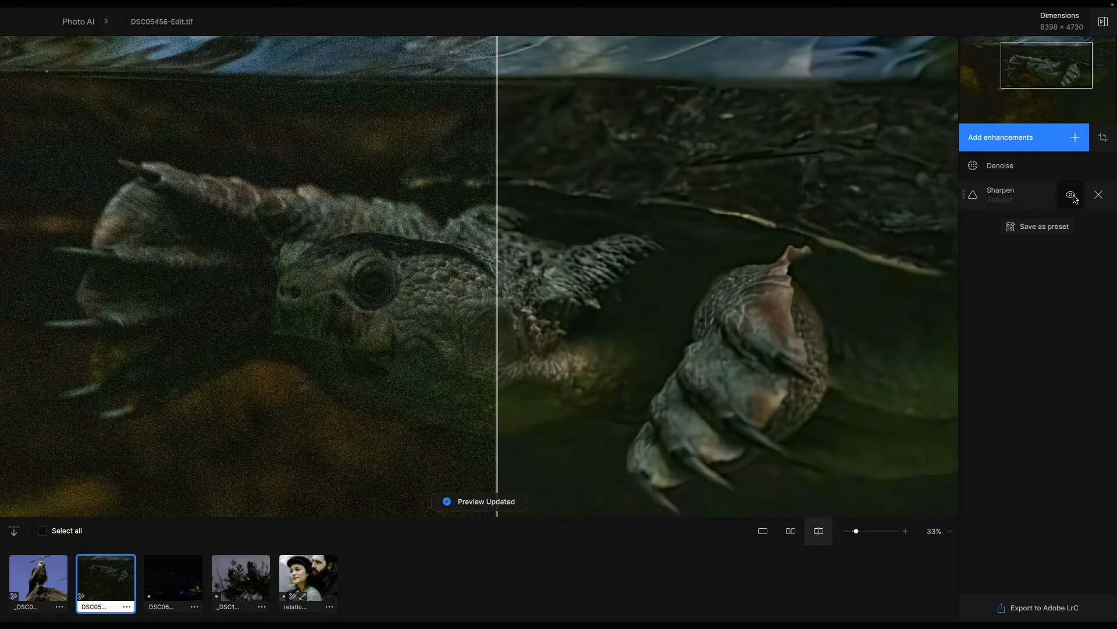
{"action": "left_click", "coordinate": [1018, 167]}
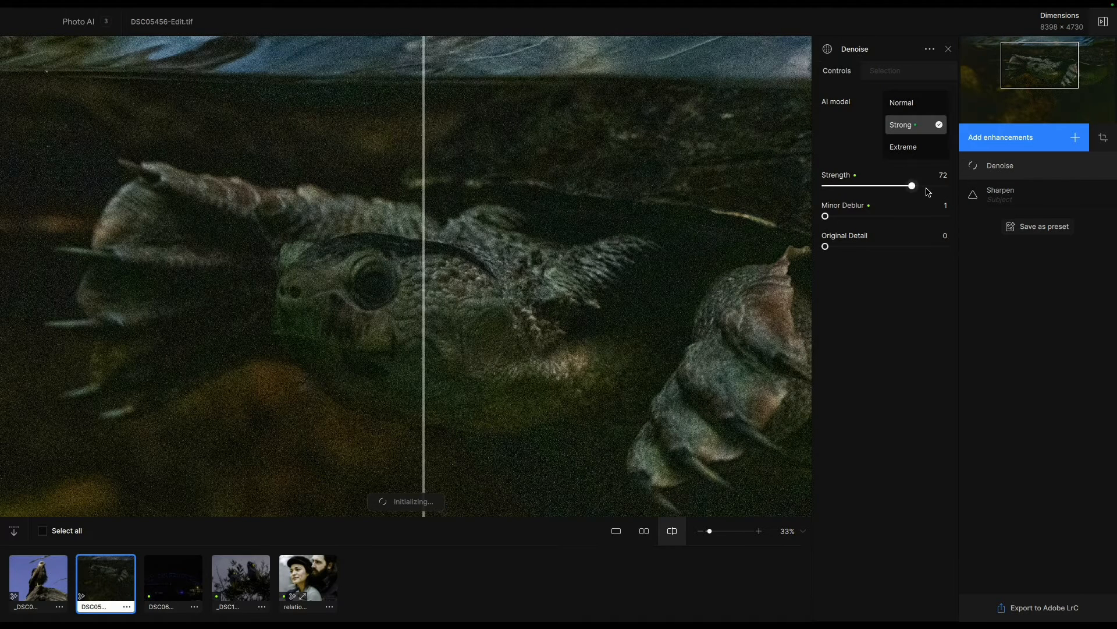
{"action": "left_click_drag", "start_coordinate": [912, 186], "coordinate": [888, 191]}
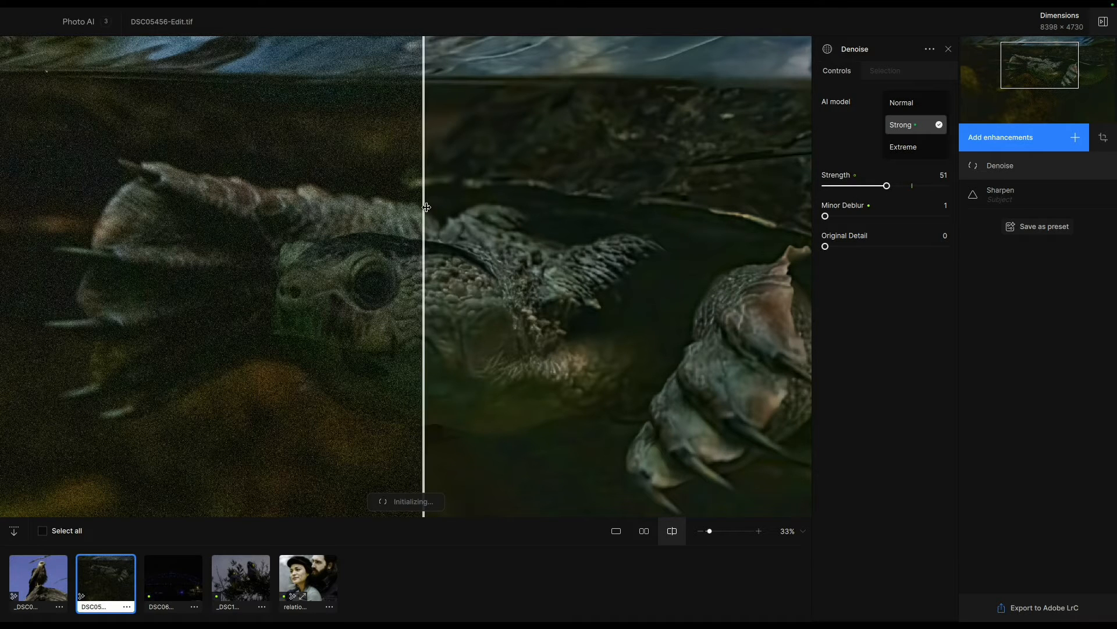
{"action": "left_click_drag", "start_coordinate": [426, 207], "coordinate": [454, 309]}
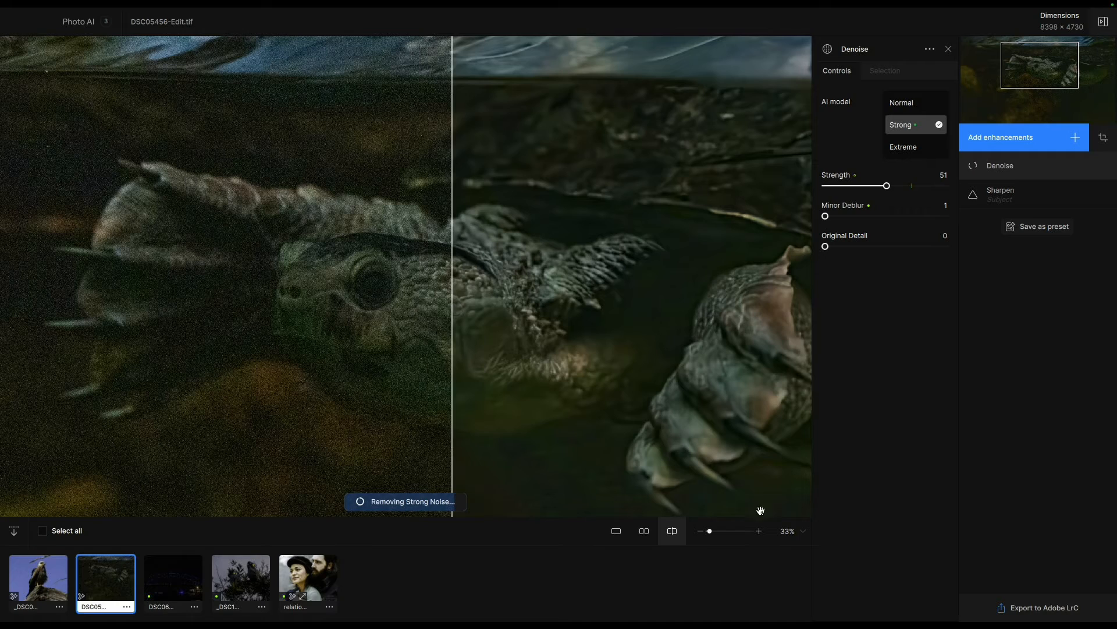
{"action": "left_click", "coordinate": [701, 532]}
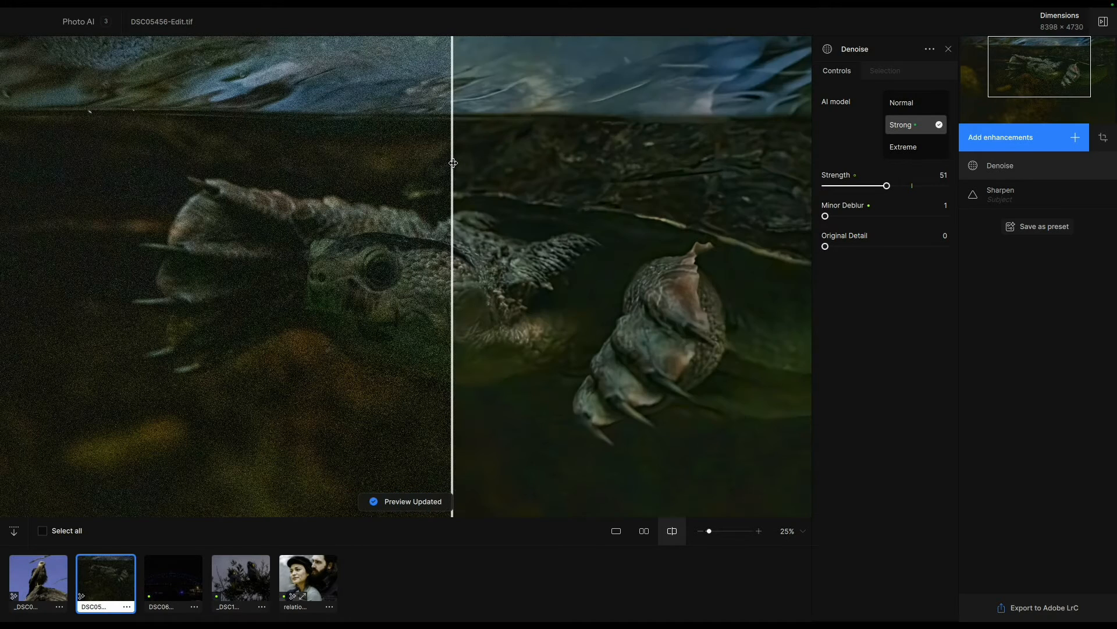
Finish comparing the turtle photo, switch to DSC06270-Edit.tif and frame the bridge arch at 33% zoom
{"action": "left_click_drag", "start_coordinate": [453, 163], "coordinate": [453, 309]}
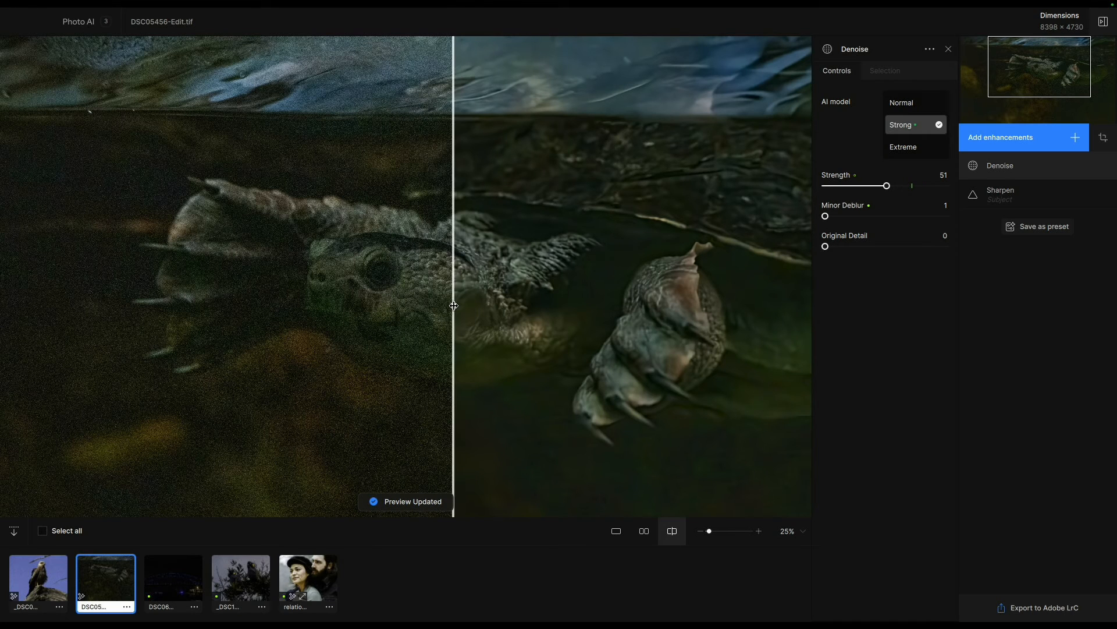
{"action": "left_click", "coordinate": [164, 578]}
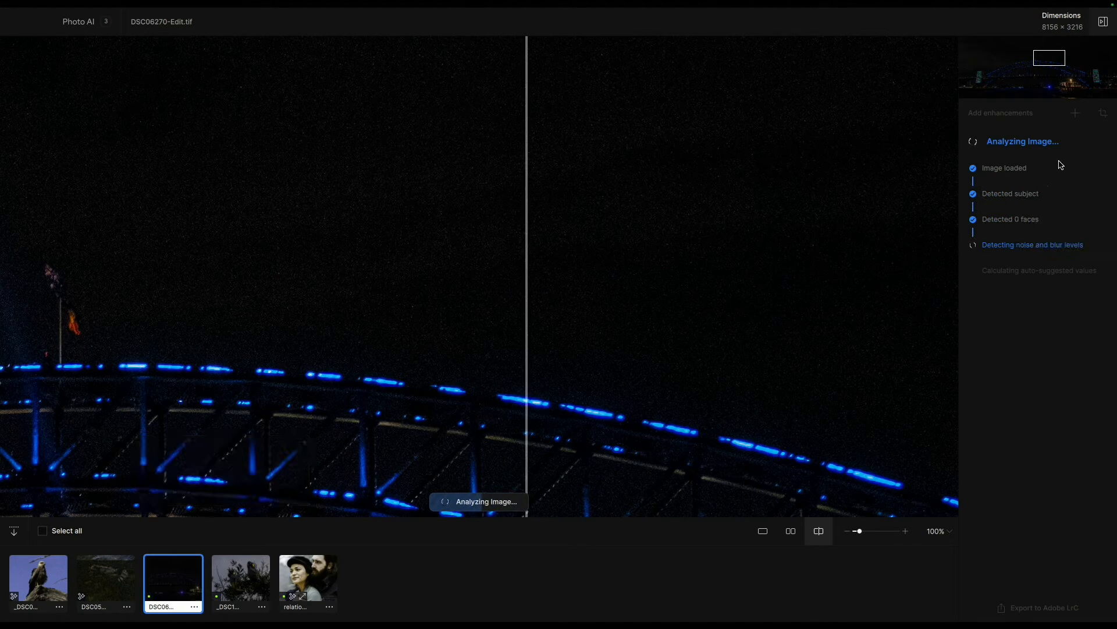
{"action": "left_click", "coordinate": [848, 531]}
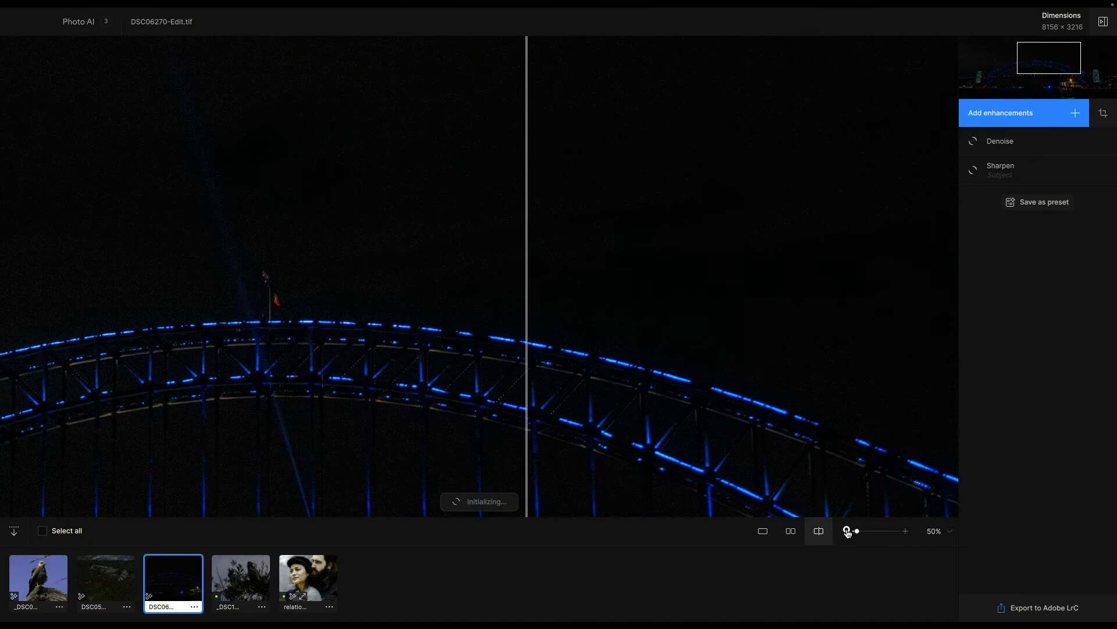
{"action": "left_click", "coordinate": [848, 531]}
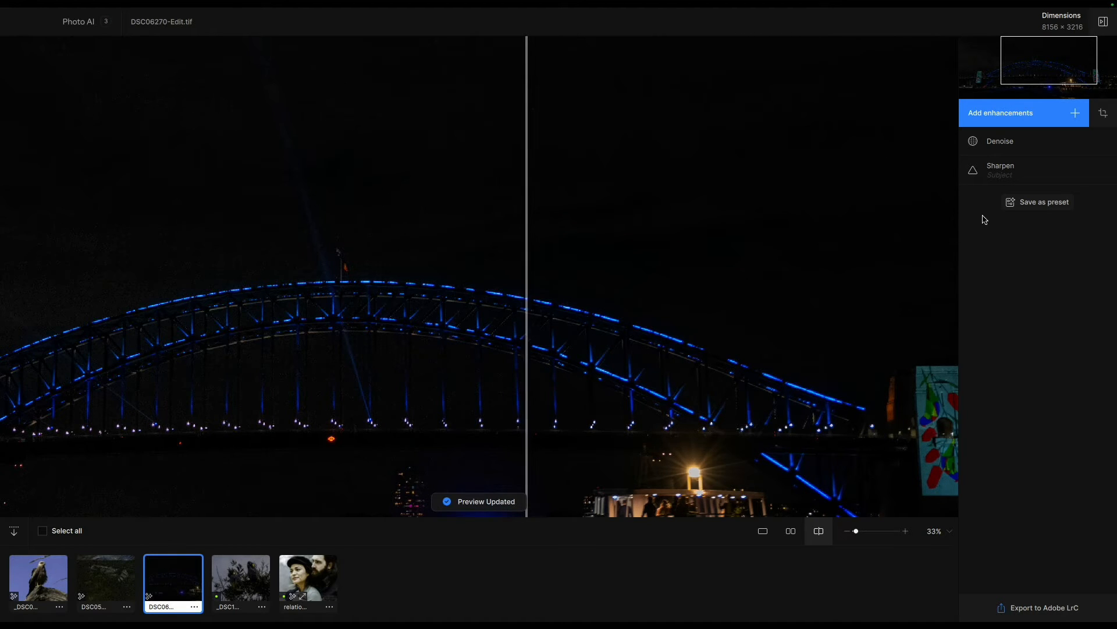
Open the bridge photo's Denoise settings and compare the original and enhanced versions around the flag at 200% zoom
{"action": "left_click", "coordinate": [1001, 142]}
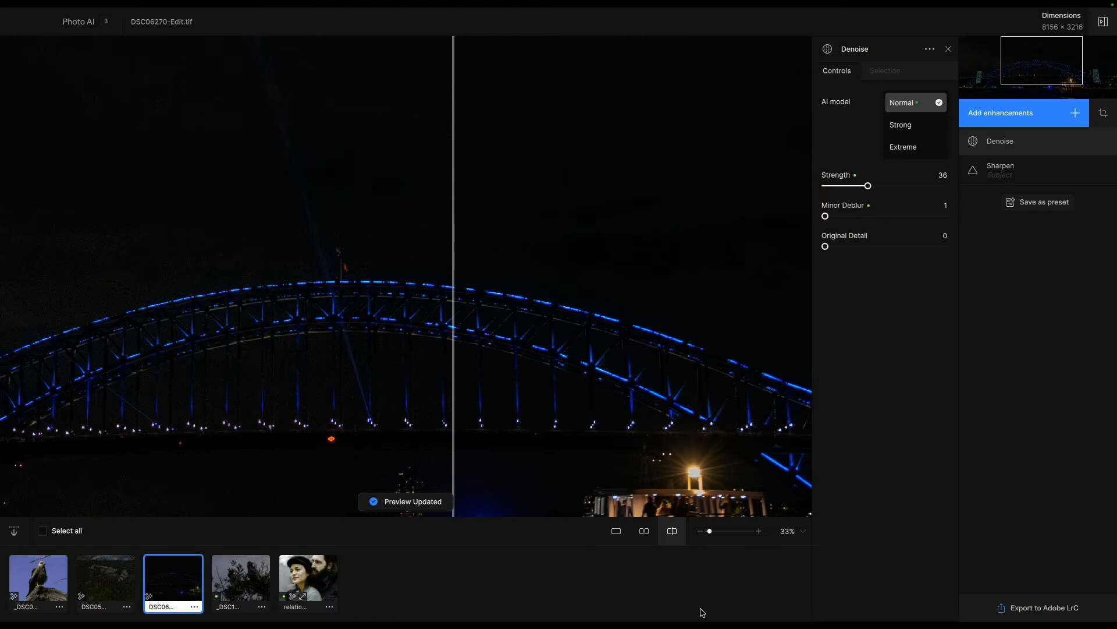
{"action": "left_click", "coordinate": [759, 531]}
{"action": "left_click", "coordinate": [760, 532]}
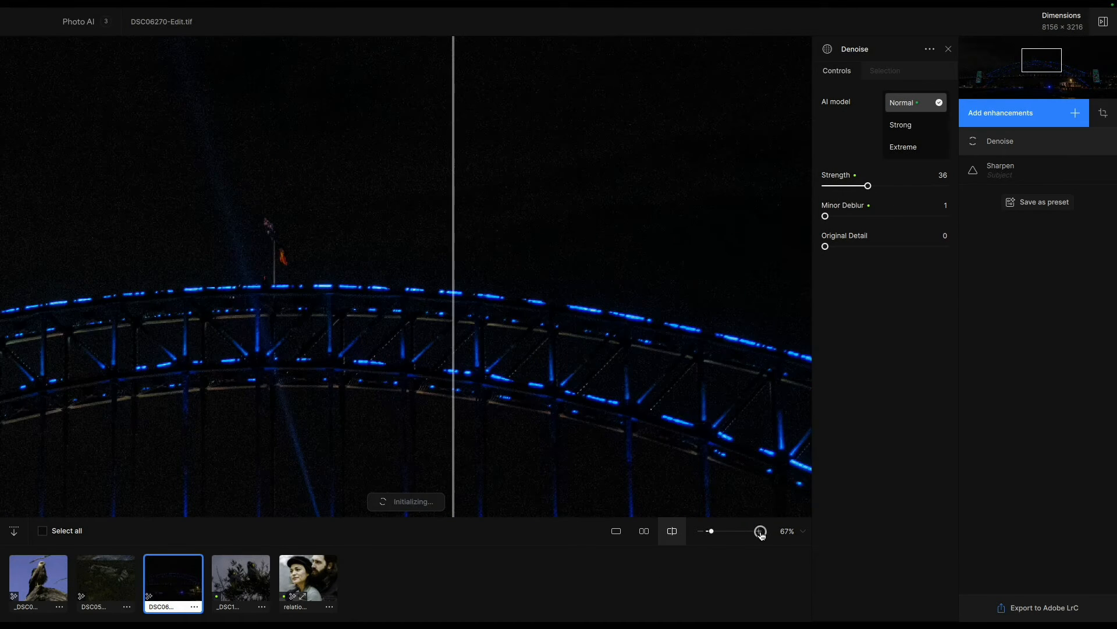
{"action": "left_click", "coordinate": [759, 532]}
{"action": "left_click", "coordinate": [760, 531]}
{"action": "left_click", "coordinate": [760, 532]}
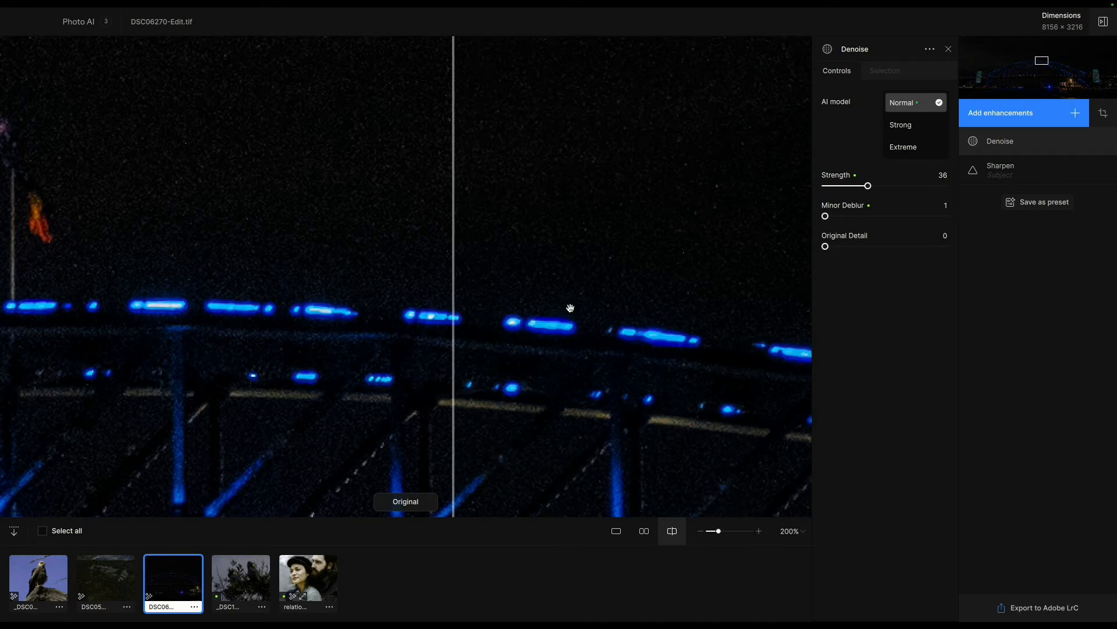
{"action": "left_click_drag", "start_coordinate": [569, 309], "coordinate": [937, 357]}
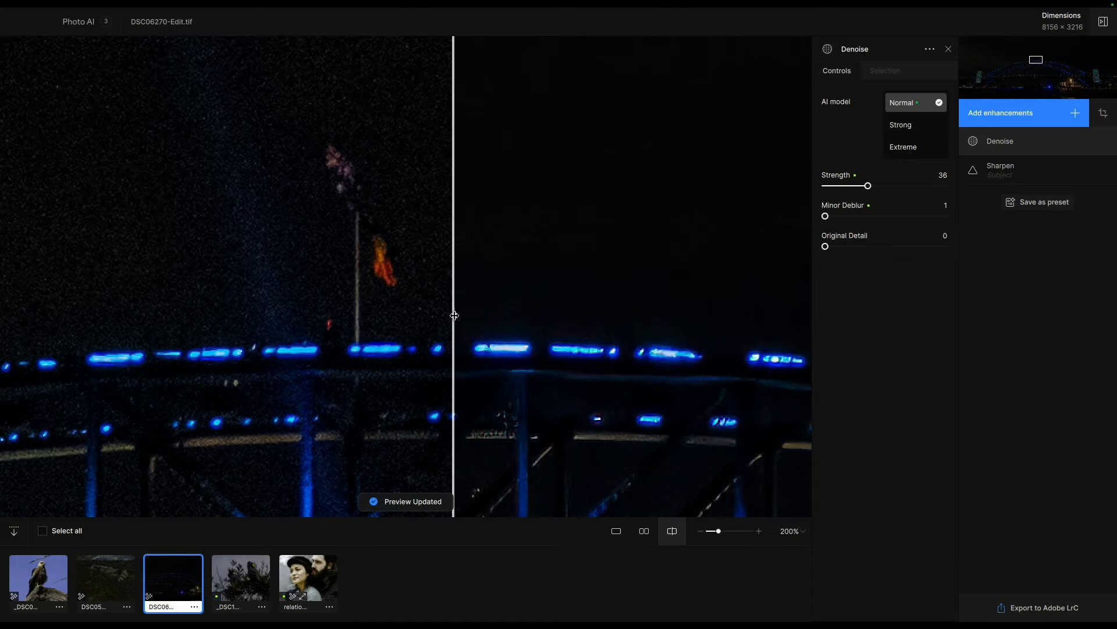
{"action": "left_click_drag", "start_coordinate": [455, 316], "coordinate": [380, 322]}
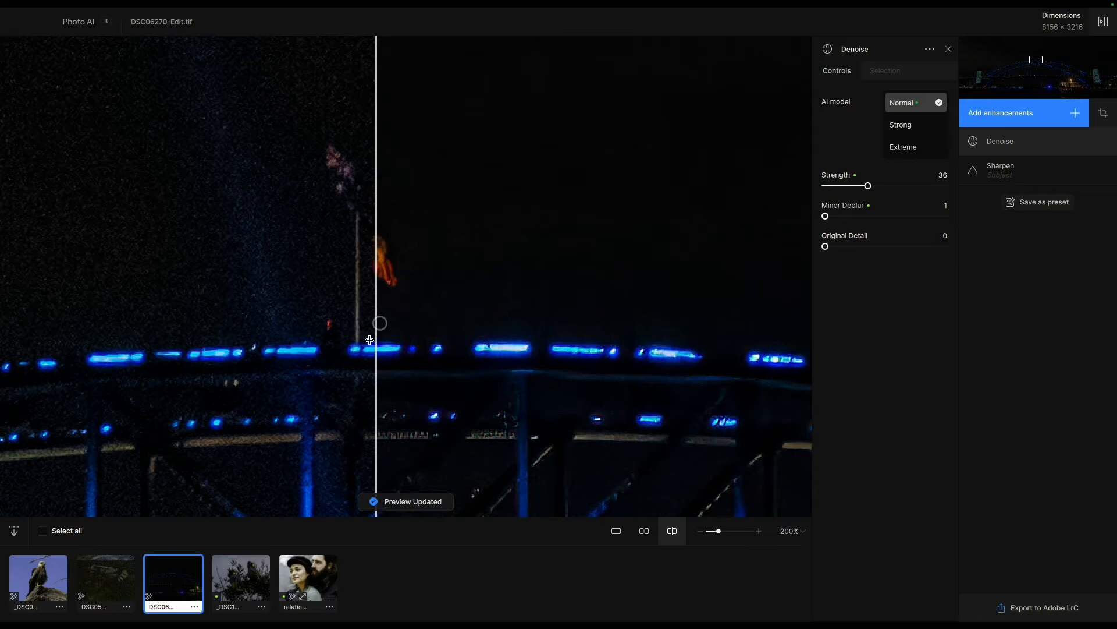
Switch to the photo _DSC1622-Edit-2.tif and compare the original and enhanced versions of the lower cockatoo at 50% zoom
{"action": "left_click", "coordinate": [229, 574]}
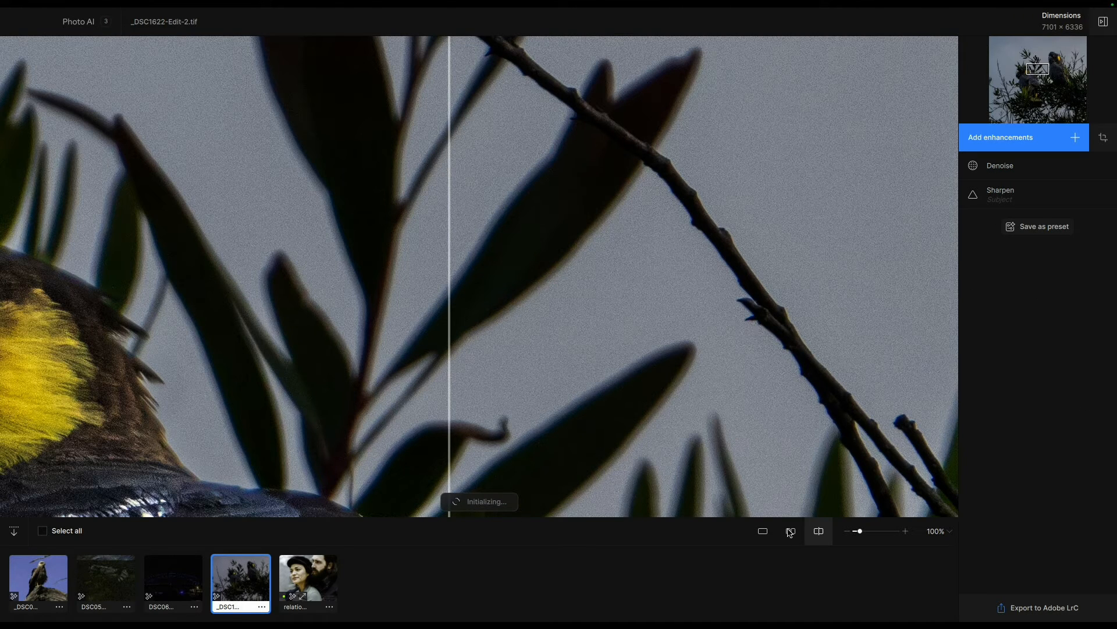
{"action": "left_click", "coordinate": [849, 536]}
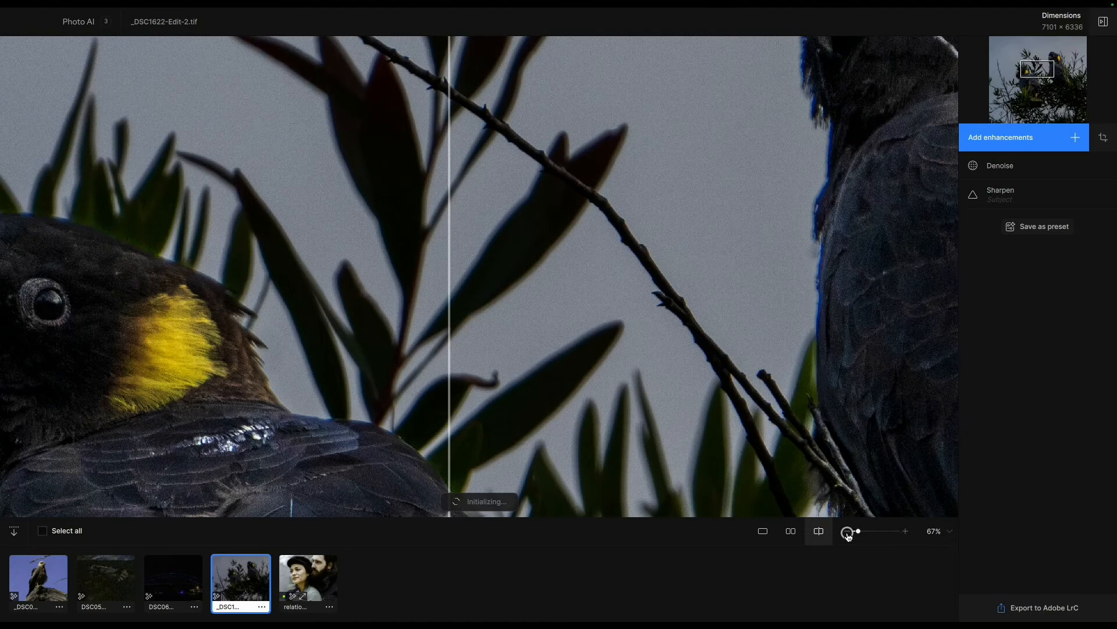
{"action": "left_click", "coordinate": [848, 536]}
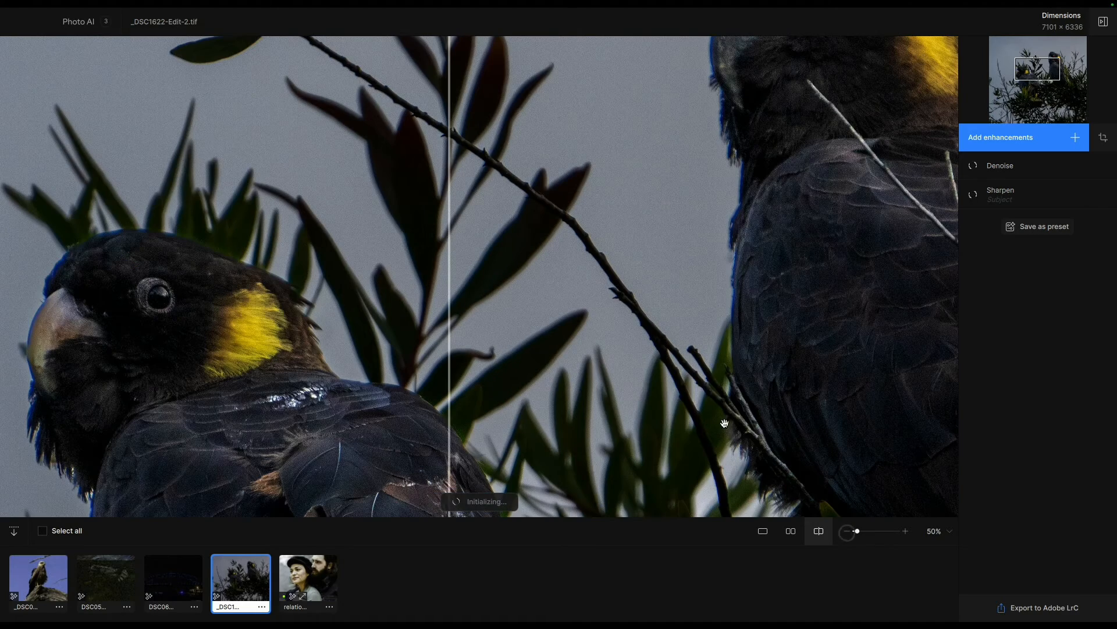
{"action": "left_click_drag", "start_coordinate": [618, 340], "coordinate": [922, 283]}
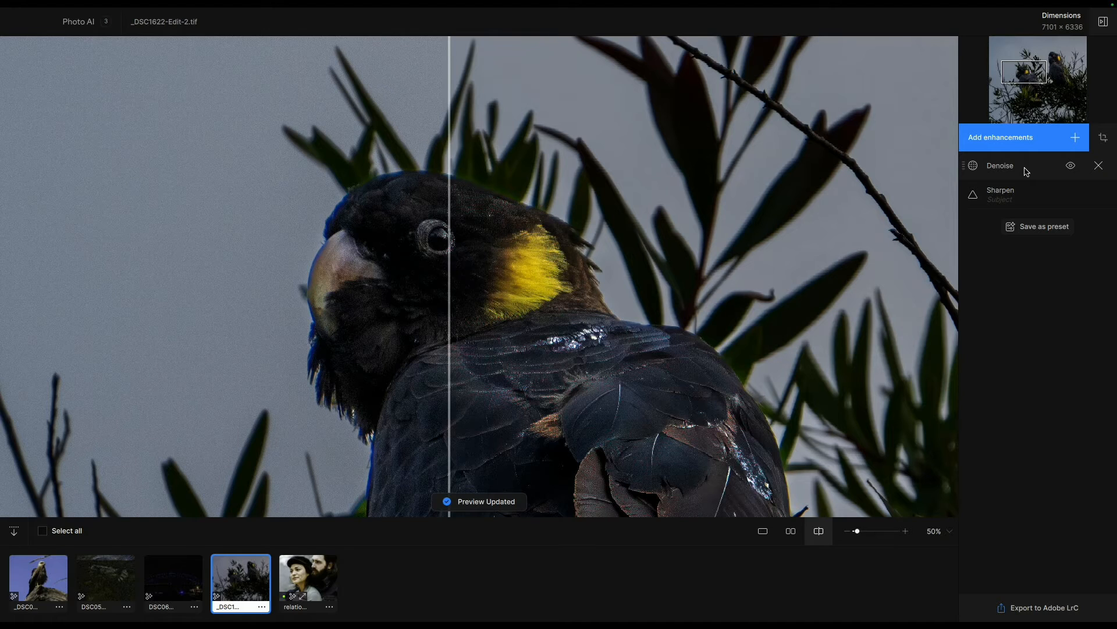
{"action": "left_click_drag", "start_coordinate": [450, 358], "coordinate": [562, 360]}
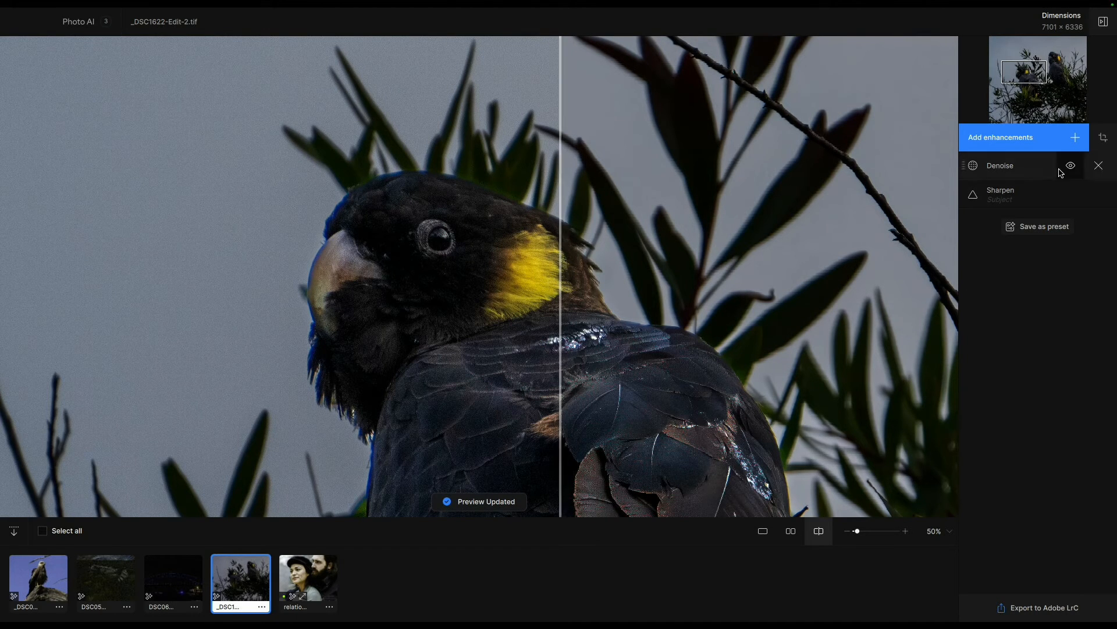
Replace the cockatoo photo's Denoise and Sharpen enhancements with Adjust lighting
{"action": "left_click", "coordinate": [1099, 166]}
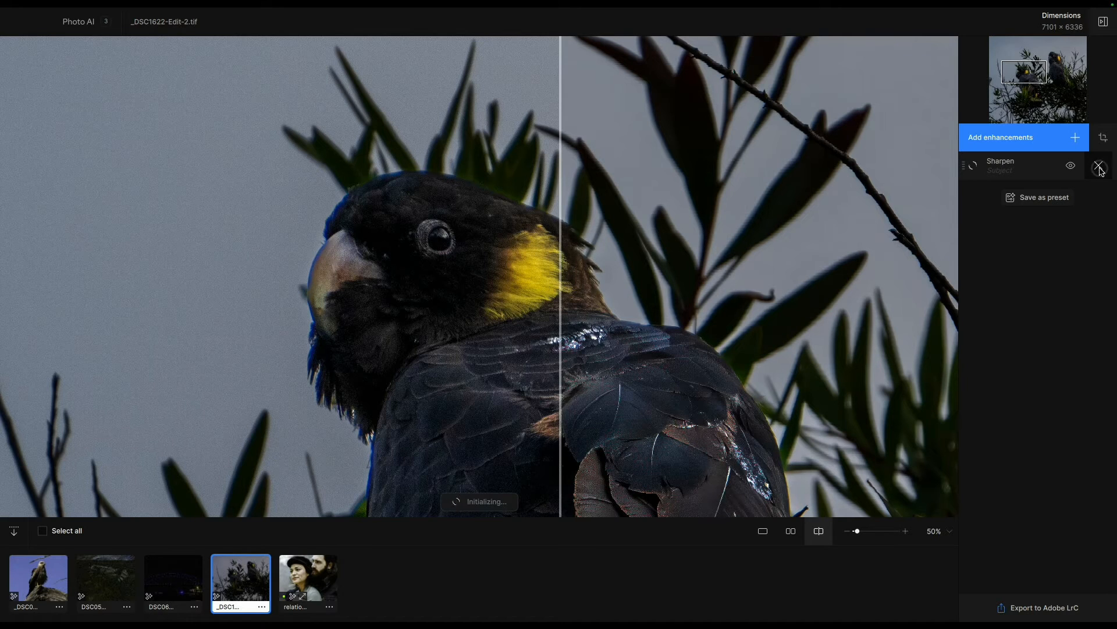
{"action": "left_click", "coordinate": [1098, 166]}
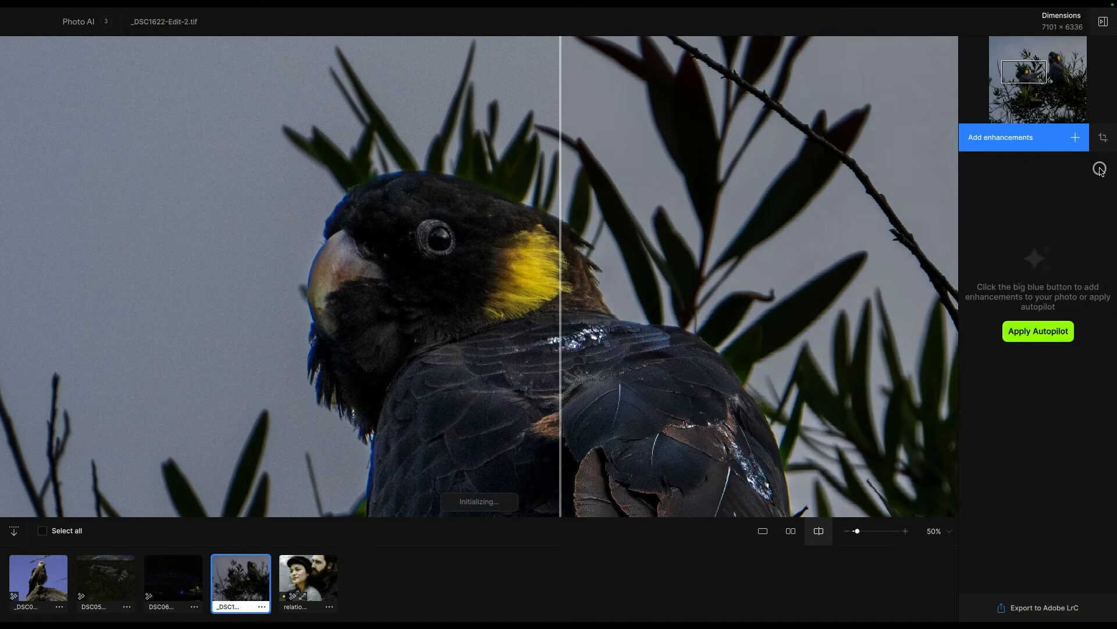
{"action": "left_click", "coordinate": [1016, 141]}
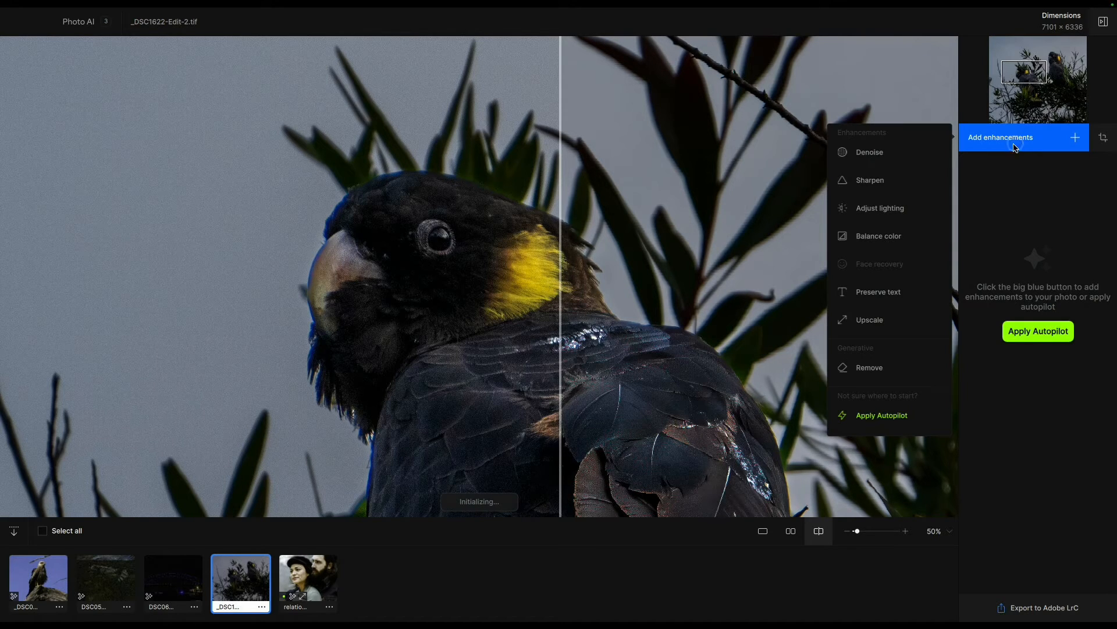
{"action": "left_click", "coordinate": [894, 217]}
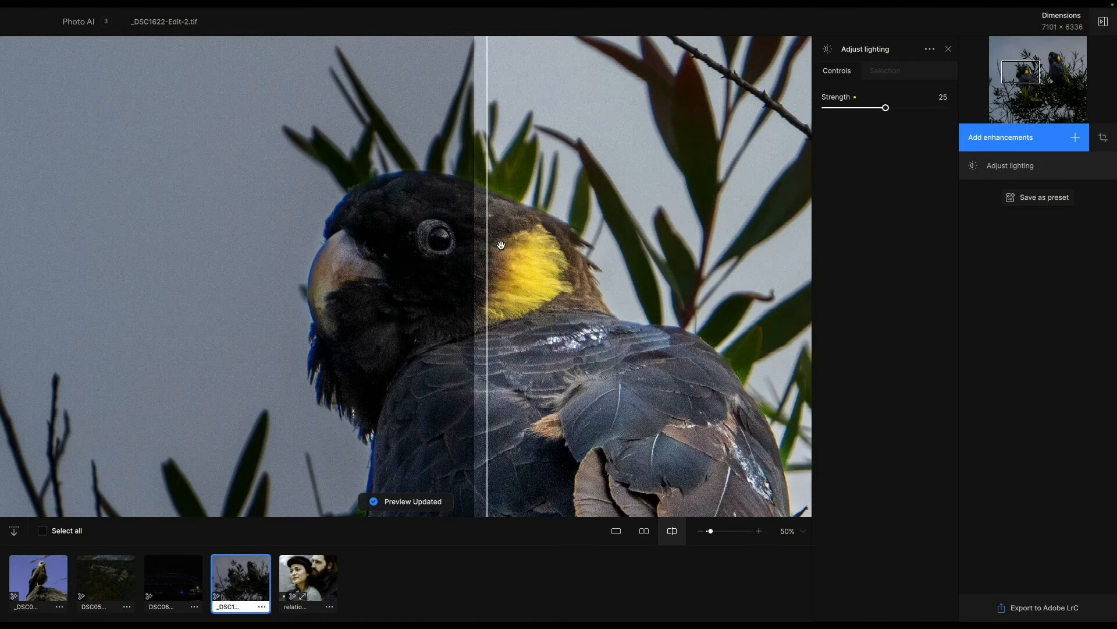
Compare the original and relit cockatoo photo, widening the view to both birds at 25% zoom
{"action": "left_click_drag", "start_coordinate": [501, 245], "coordinate": [348, 281]}
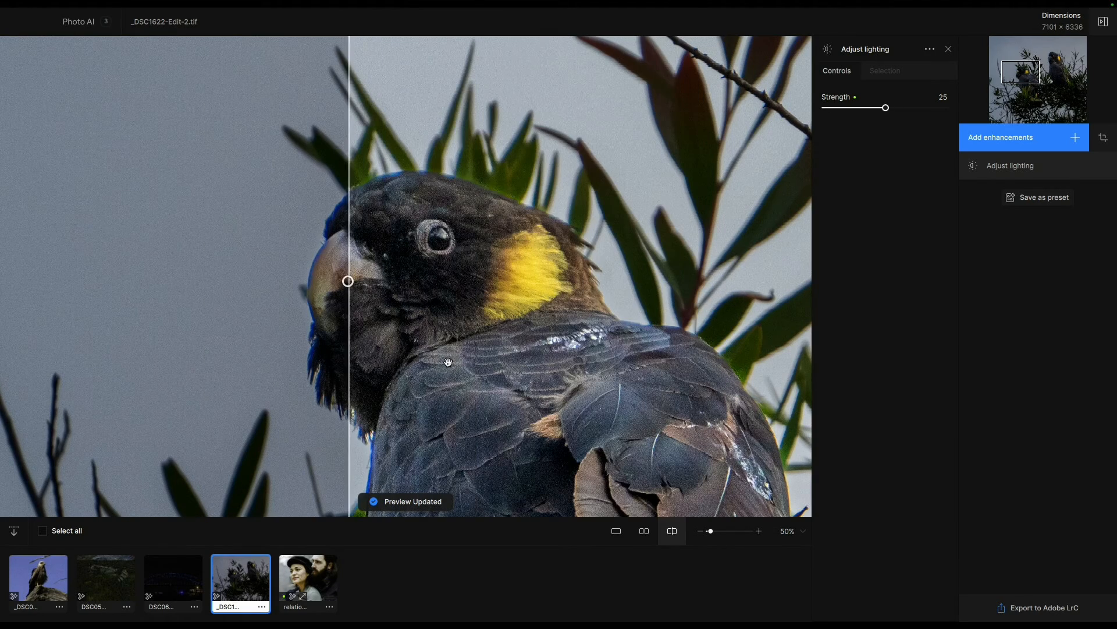
{"action": "left_click", "coordinate": [703, 531]}
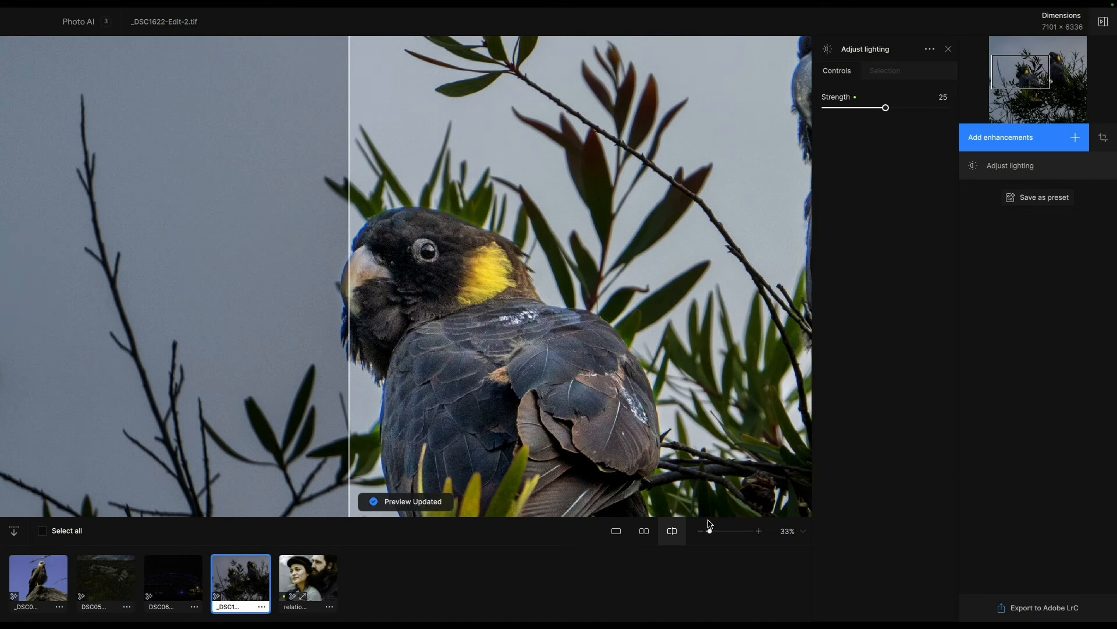
{"action": "left_click", "coordinate": [702, 533]}
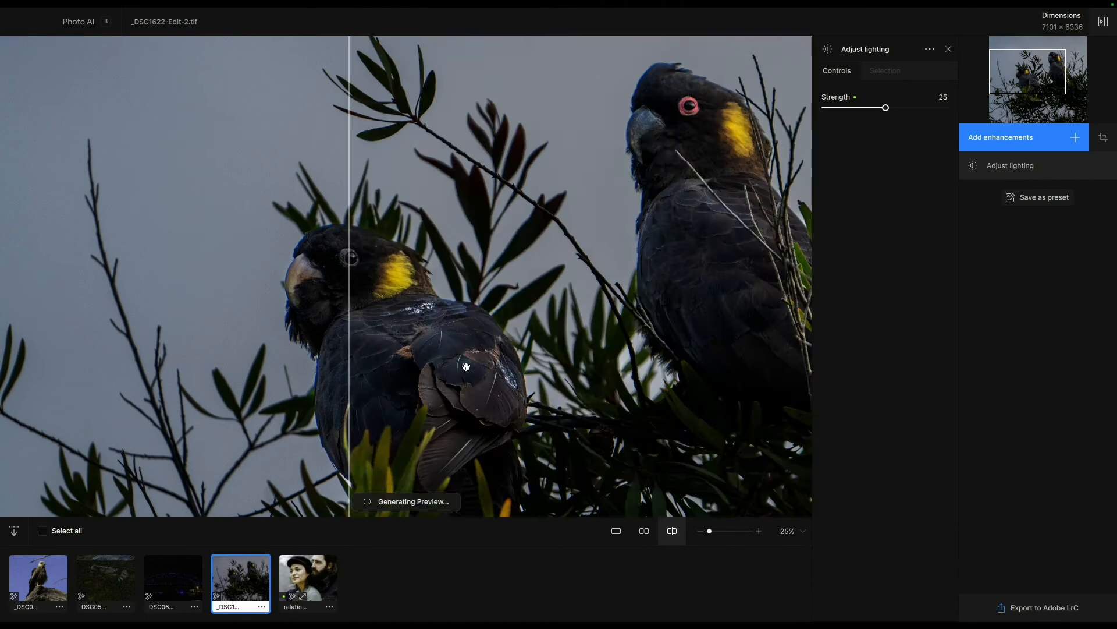
{"action": "left_click_drag", "start_coordinate": [346, 170], "coordinate": [257, 222]}
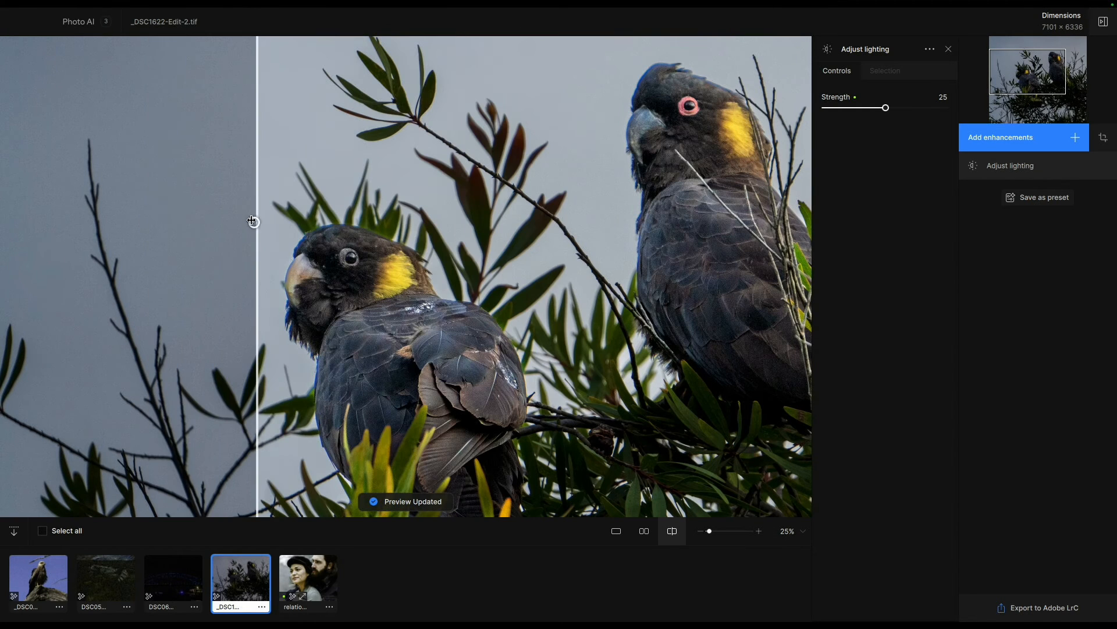
Try the cockatoo photo's Adjust lighting strength at 6, and set it to 47
{"action": "left_click", "coordinate": [1010, 143]}
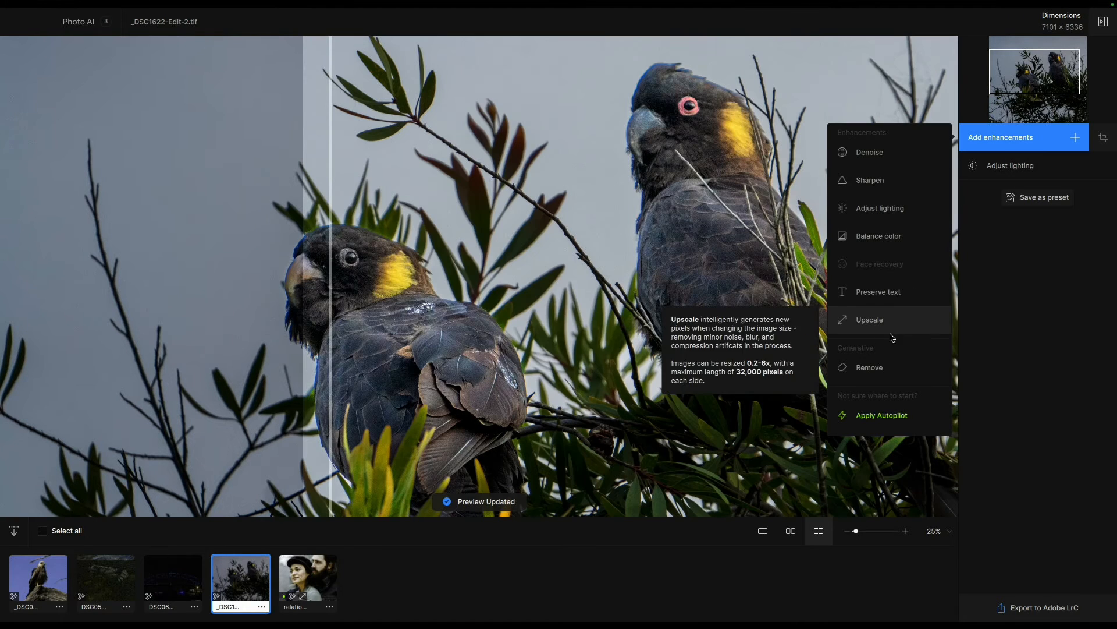
{"action": "left_click", "coordinate": [901, 211]}
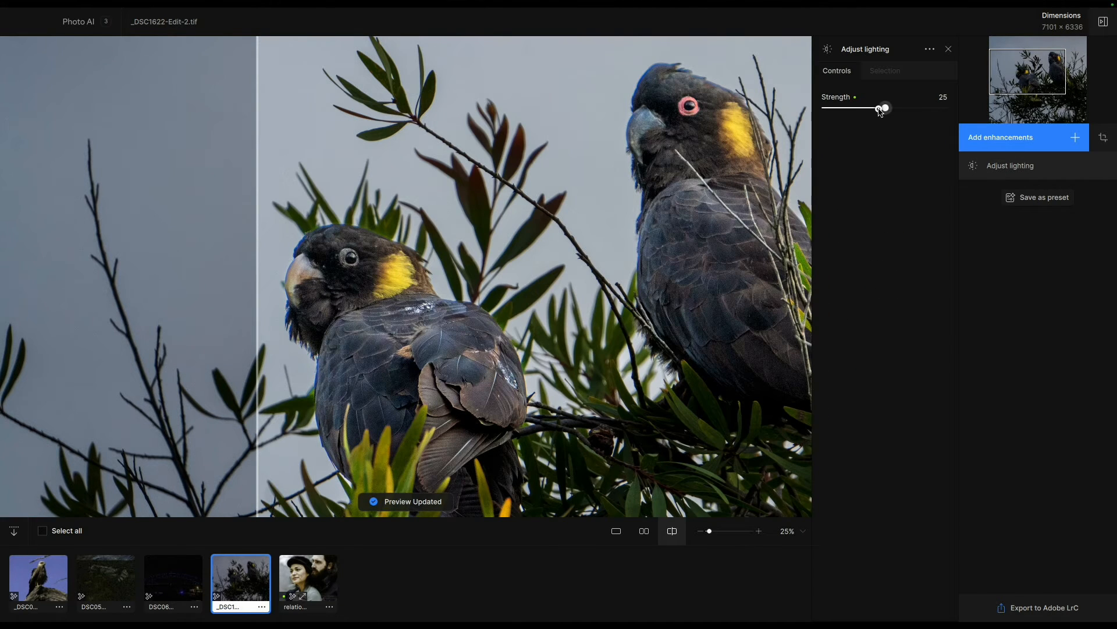
{"action": "left_click_drag", "start_coordinate": [880, 111], "coordinate": [863, 113]}
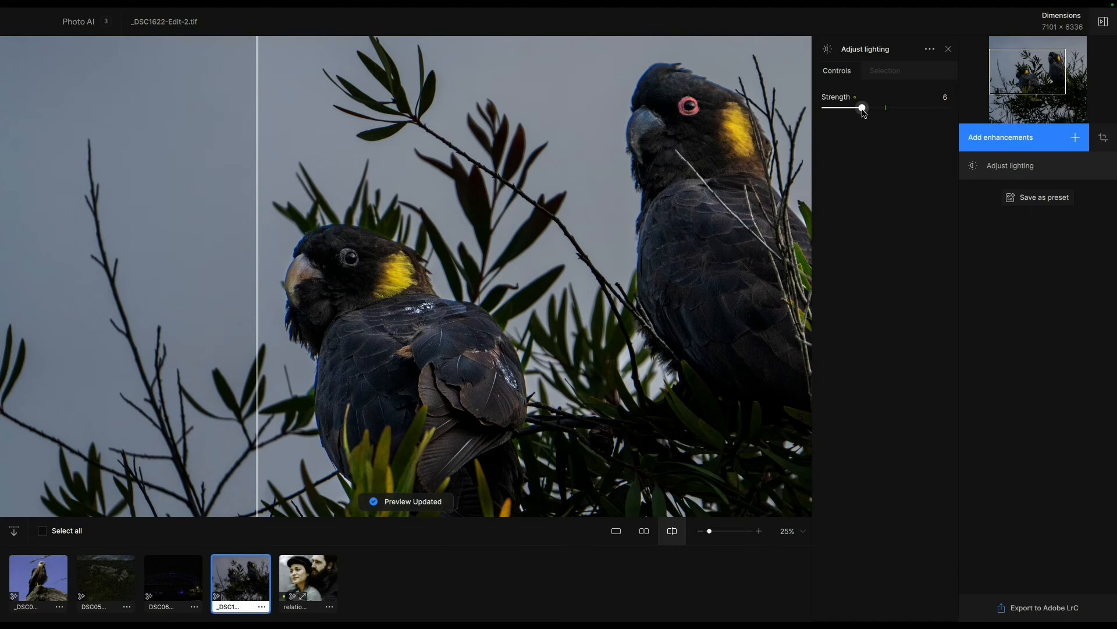
{"action": "left_click_drag", "start_coordinate": [863, 112], "coordinate": [913, 112]}
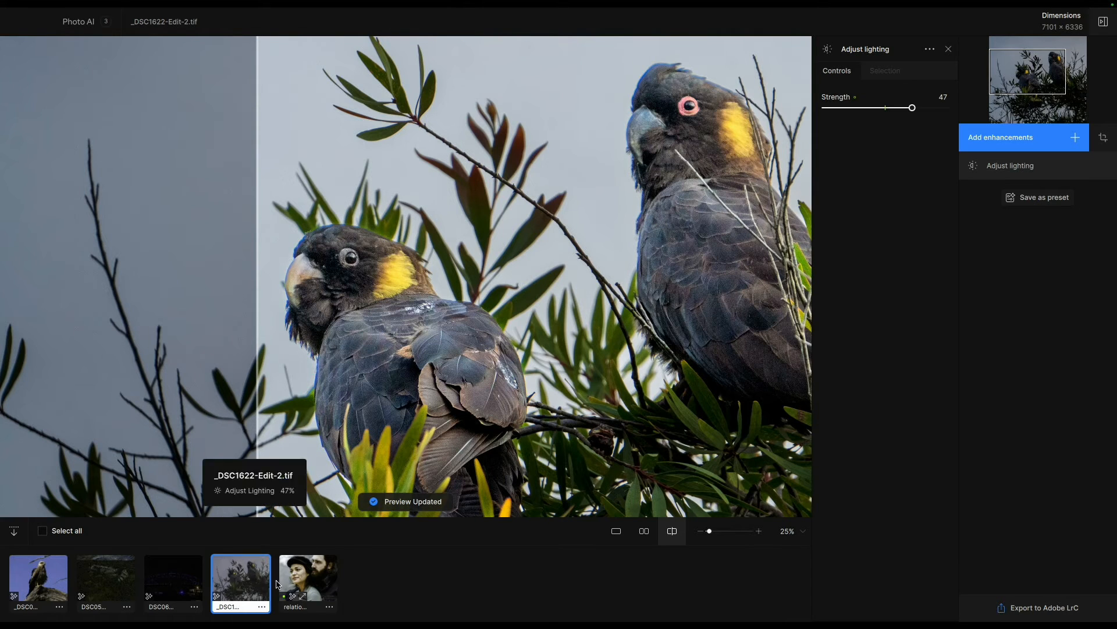
Switch to the photo relationship-2178963_1280-Edit.tif, frame the couple at 33% zoom and place the comparison divider between their faces
{"action": "mouse_move", "coordinate": [292, 580]}
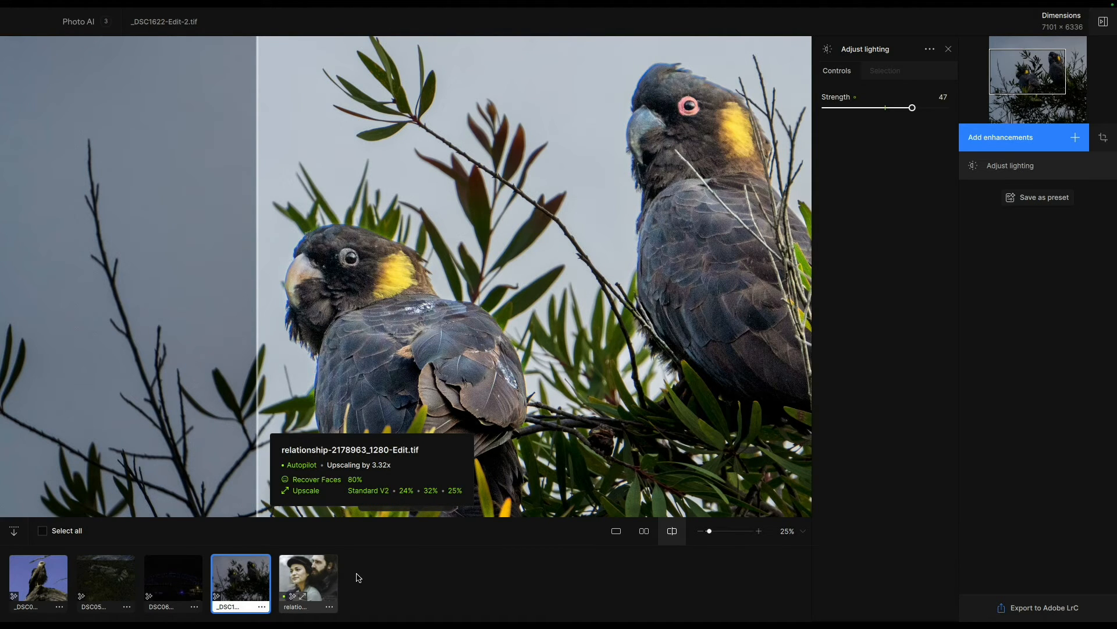
{"action": "left_click", "coordinate": [307, 582]}
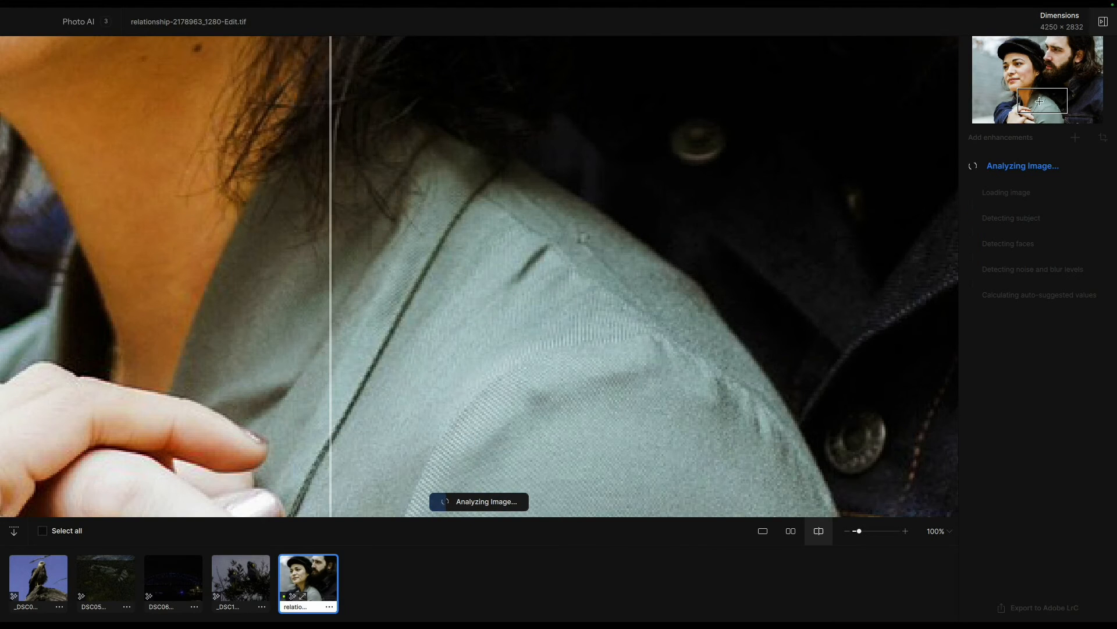
{"action": "left_click_drag", "start_coordinate": [1039, 101], "coordinate": [1033, 69]}
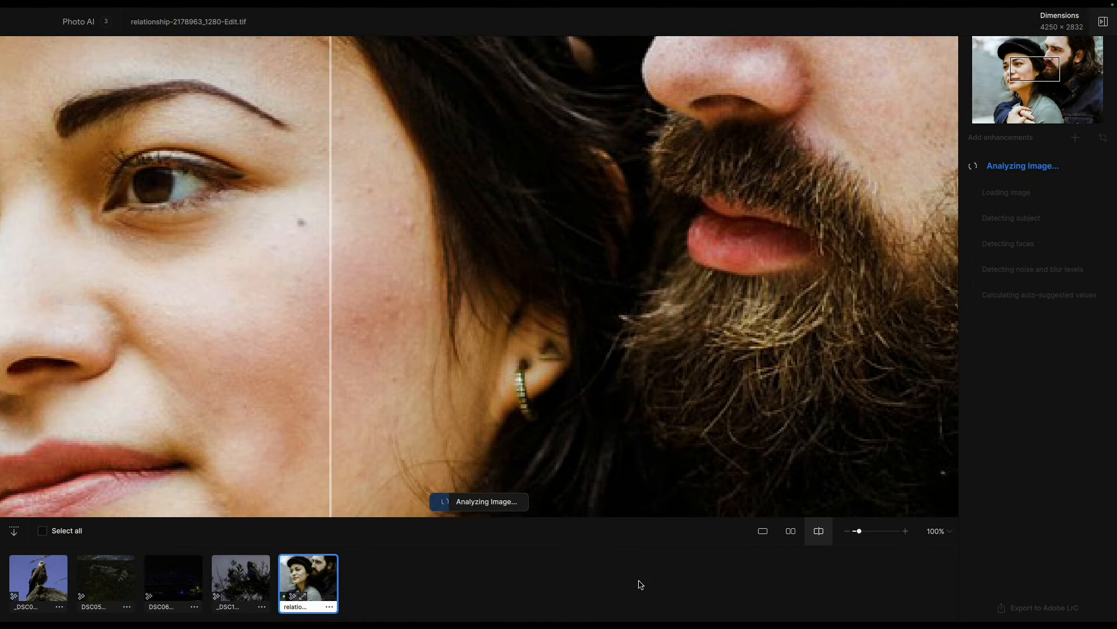
{"action": "left_click", "coordinate": [848, 532]}
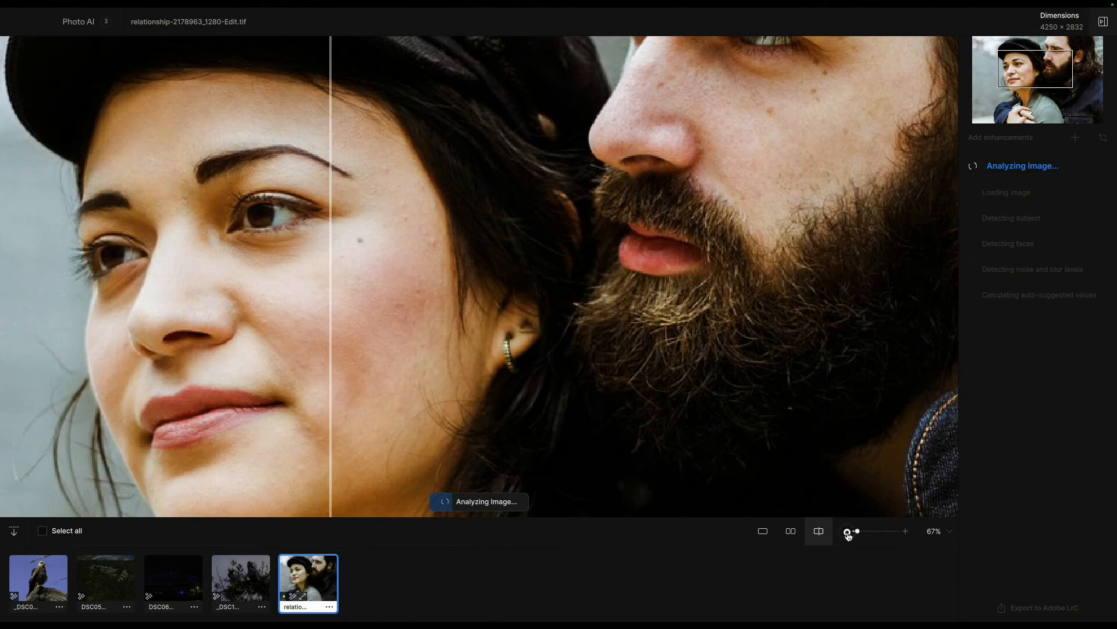
{"action": "left_click", "coordinate": [847, 532]}
{"action": "left_click", "coordinate": [847, 532]}
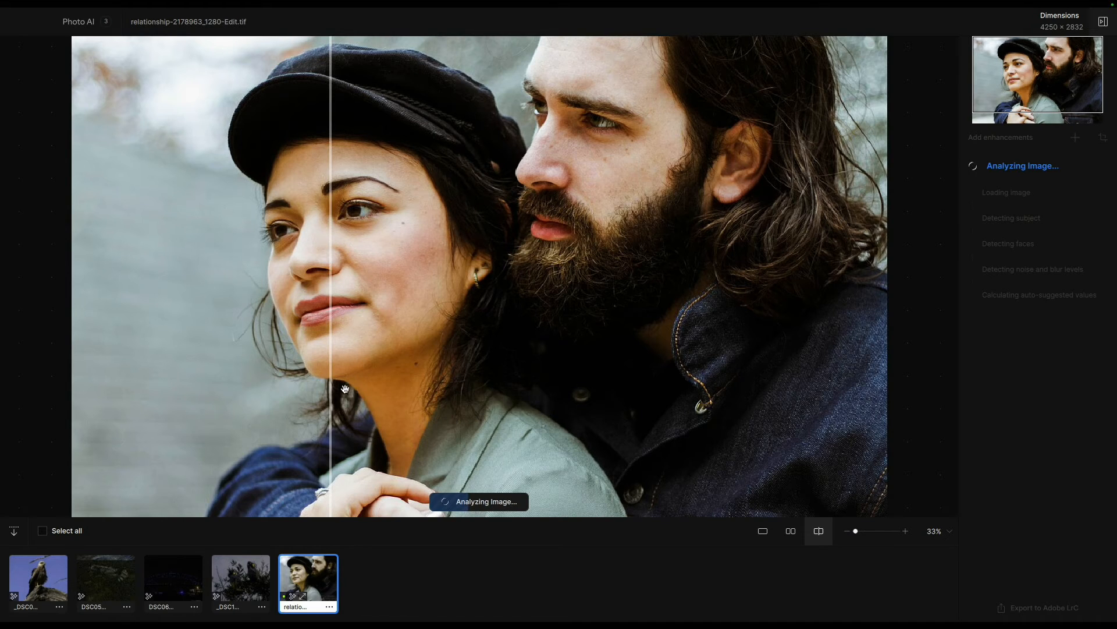
{"action": "left_click_drag", "start_coordinate": [331, 390], "coordinate": [500, 394]}
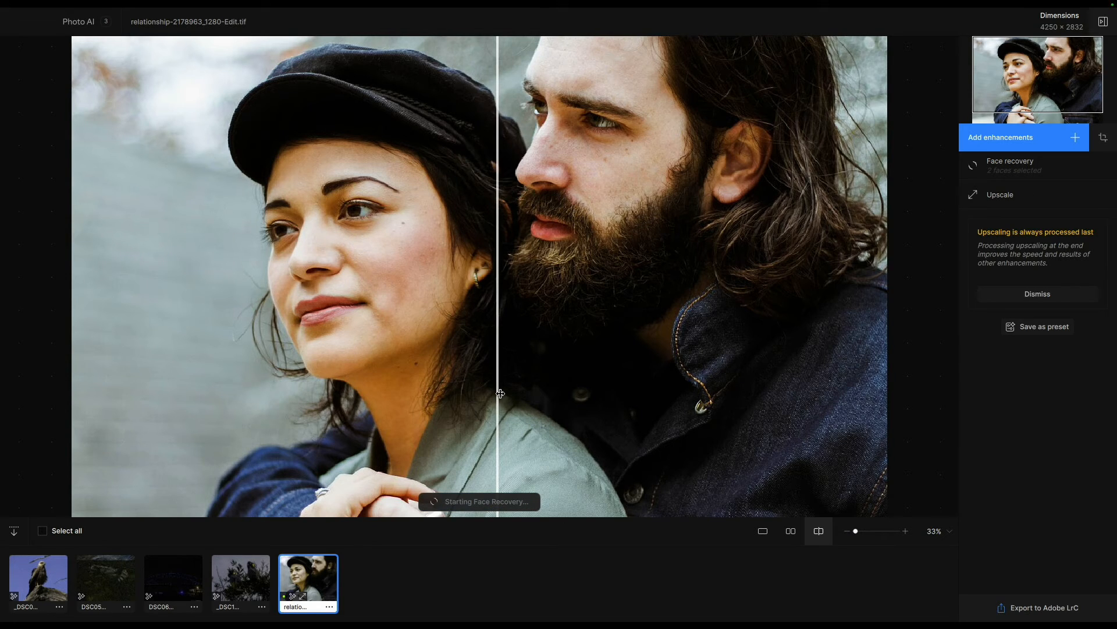
Open the couple photo's Face recovery settings, dismiss the face selection tip and limit recovery to faces In Subject
{"action": "left_click", "coordinate": [1015, 171]}
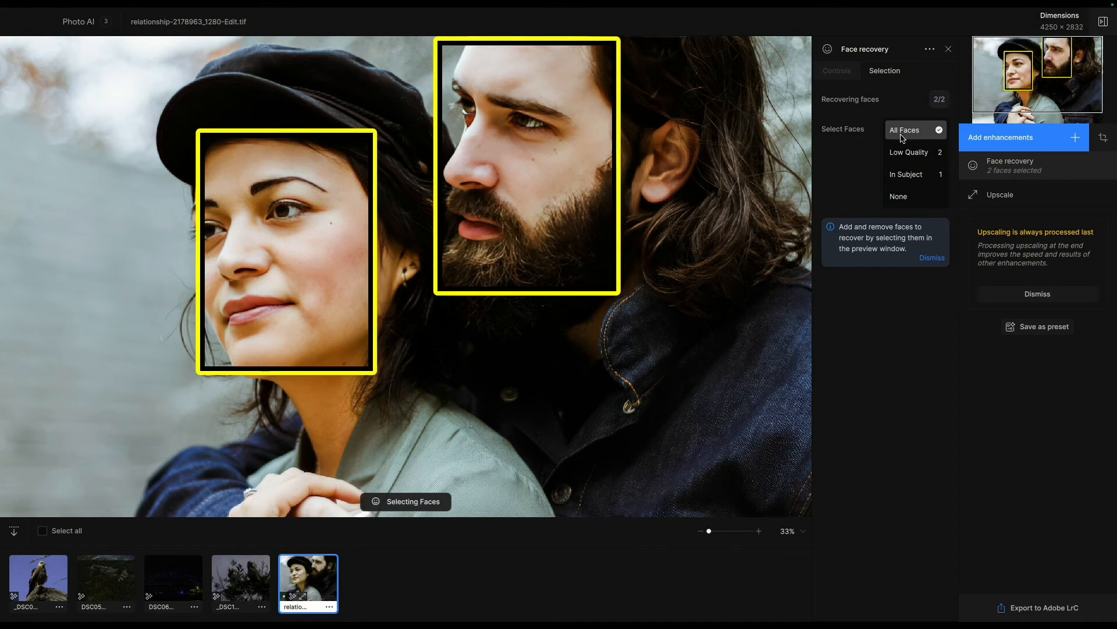
{"action": "left_click", "coordinate": [931, 258]}
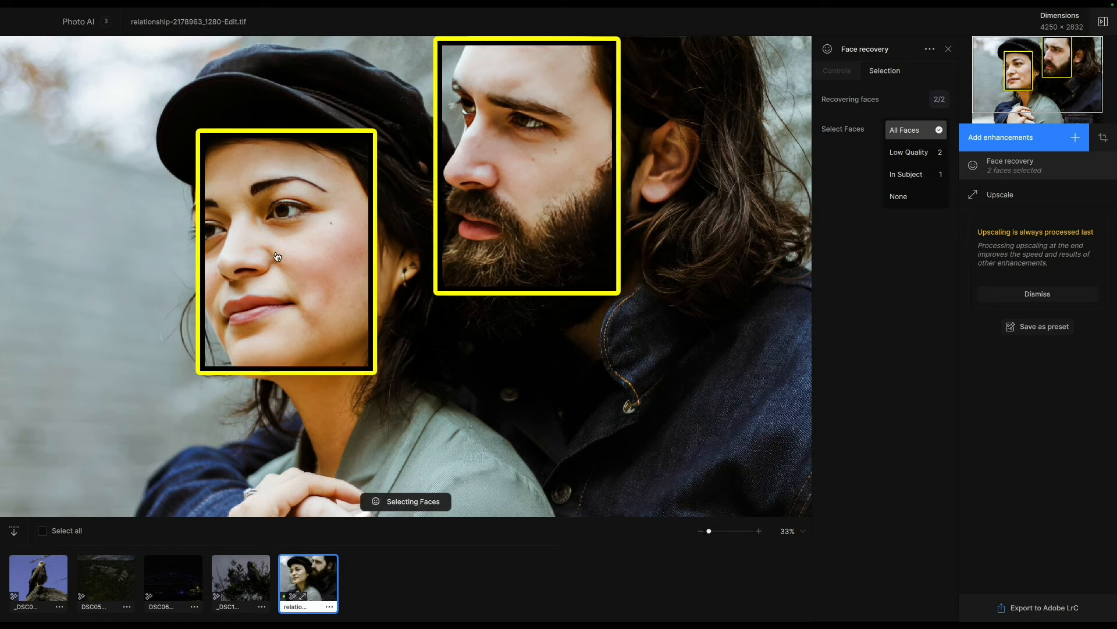
{"action": "left_click", "coordinate": [909, 176]}
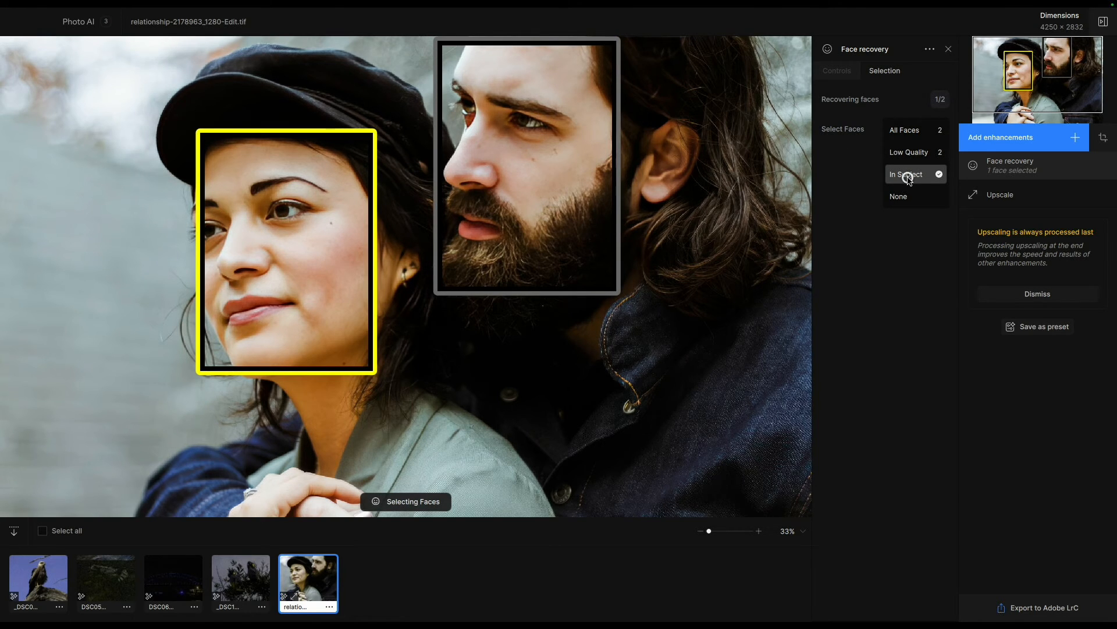
Add a second Face recovery to the couple photo covering only the man's face, and review the face selection of each Face recovery
{"action": "left_click", "coordinate": [312, 241]}
{"action": "left_click", "coordinate": [313, 241]}
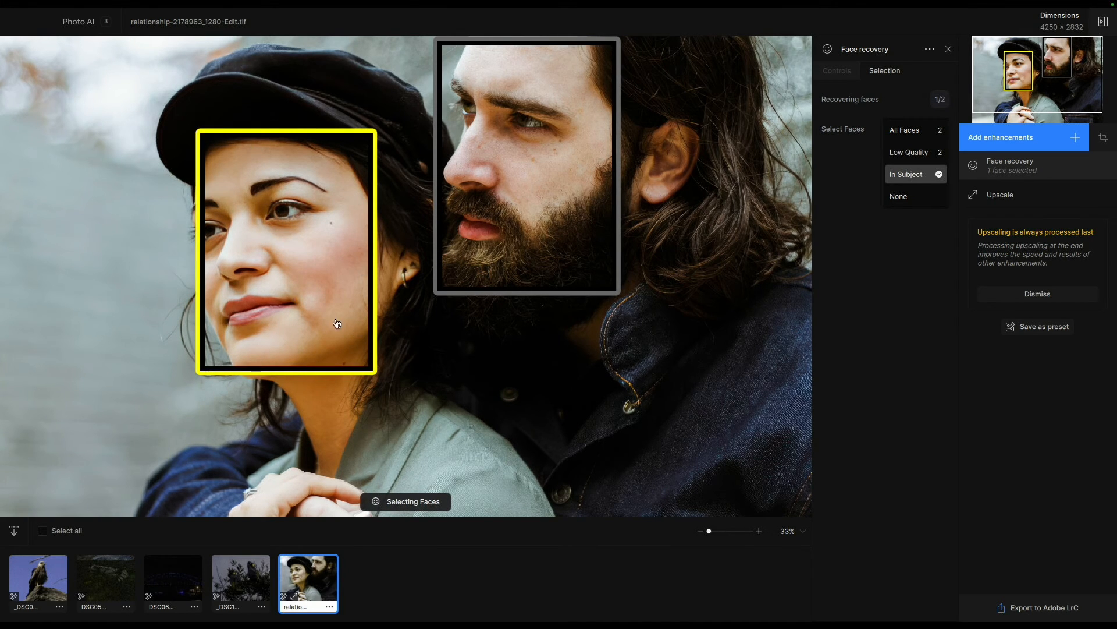
{"action": "left_click", "coordinate": [1000, 139]}
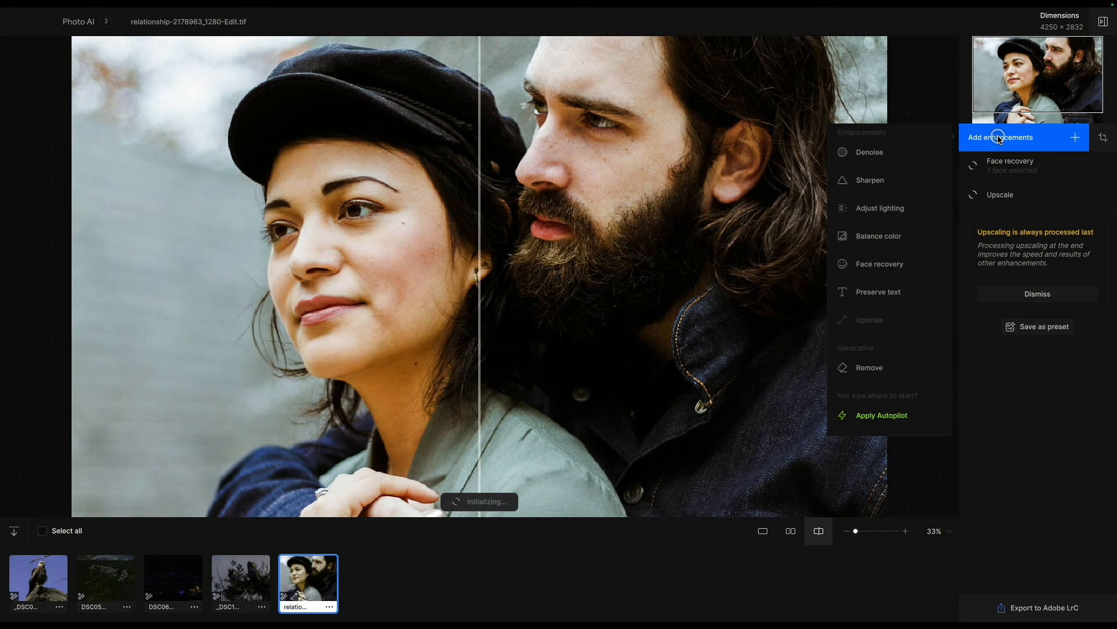
{"action": "left_click", "coordinate": [889, 266]}
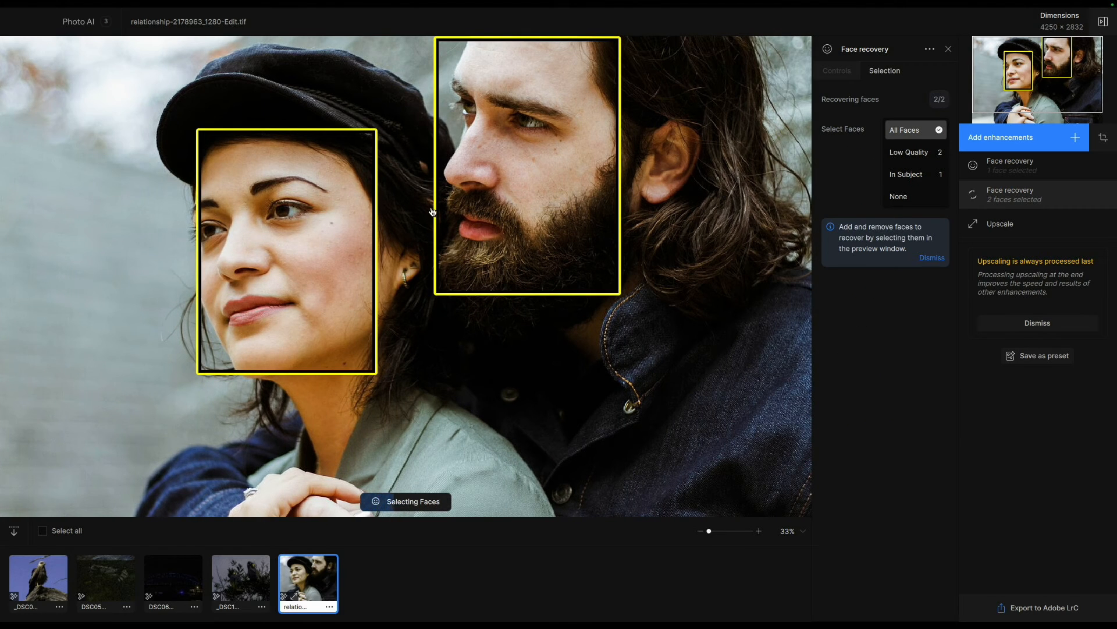
{"action": "left_click", "coordinate": [350, 224]}
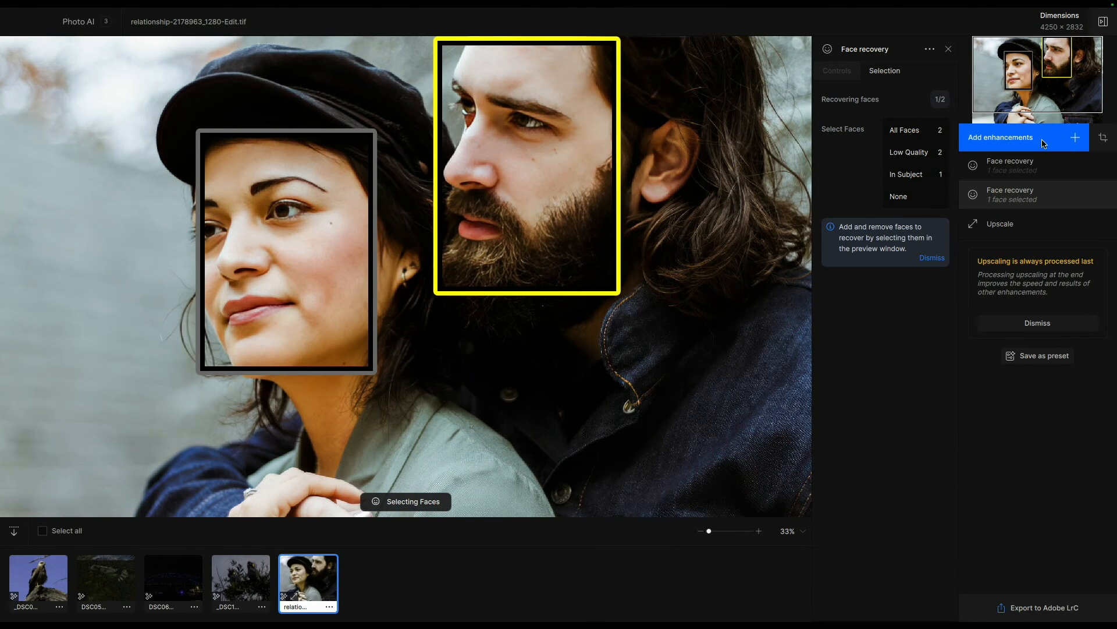
{"action": "left_click", "coordinate": [1018, 170]}
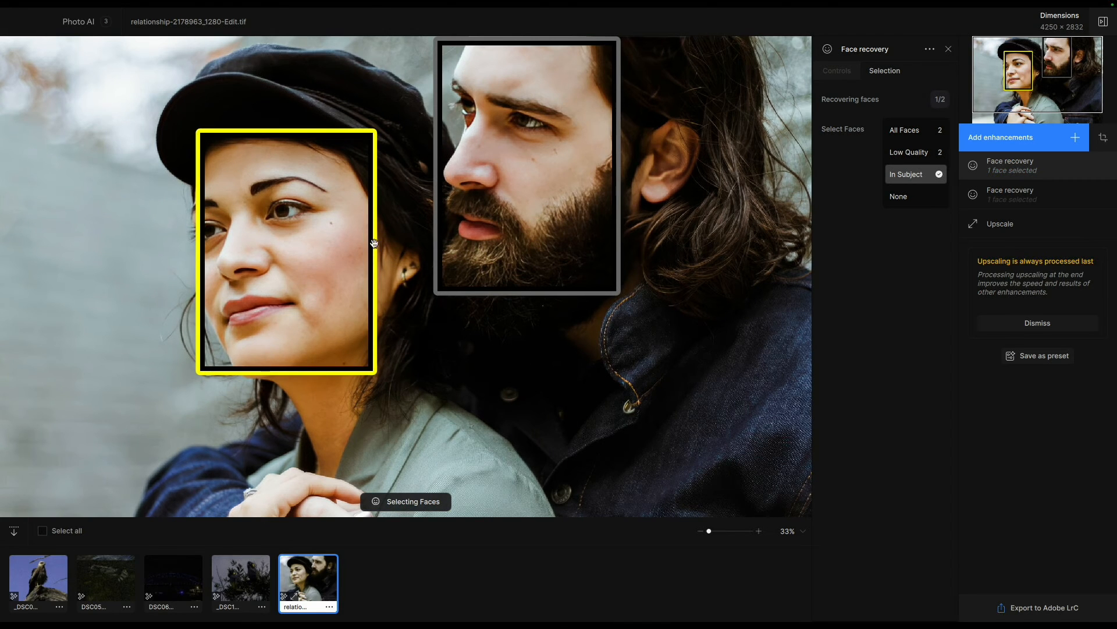
{"action": "left_click", "coordinate": [1010, 205]}
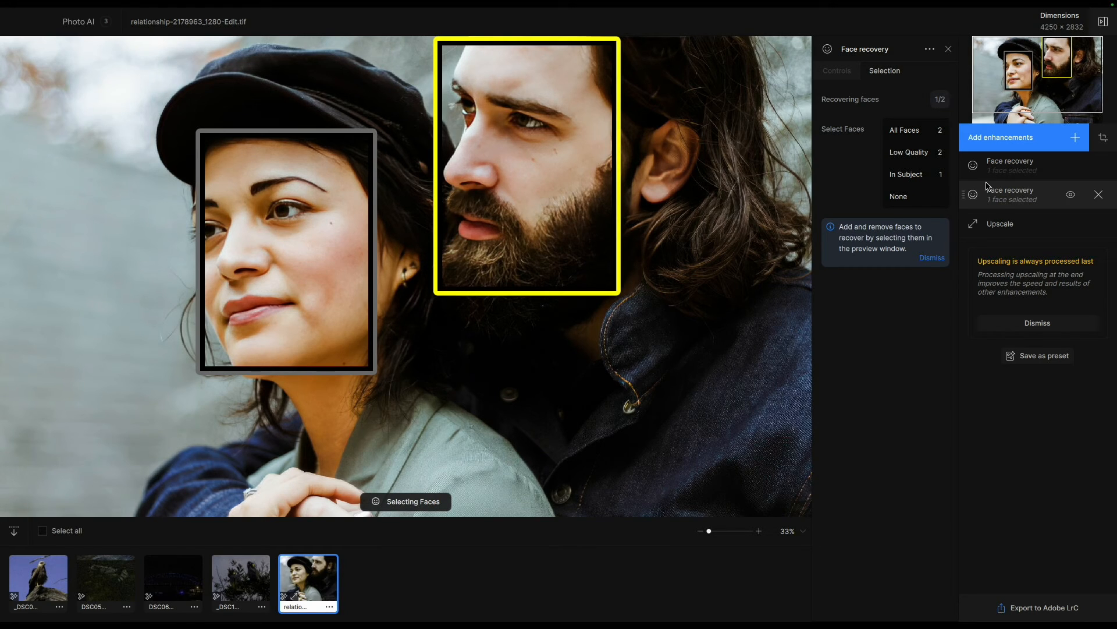
Add the Balance color enhancement to the couple photo and set its temperature to 53
{"action": "left_click", "coordinate": [1003, 141]}
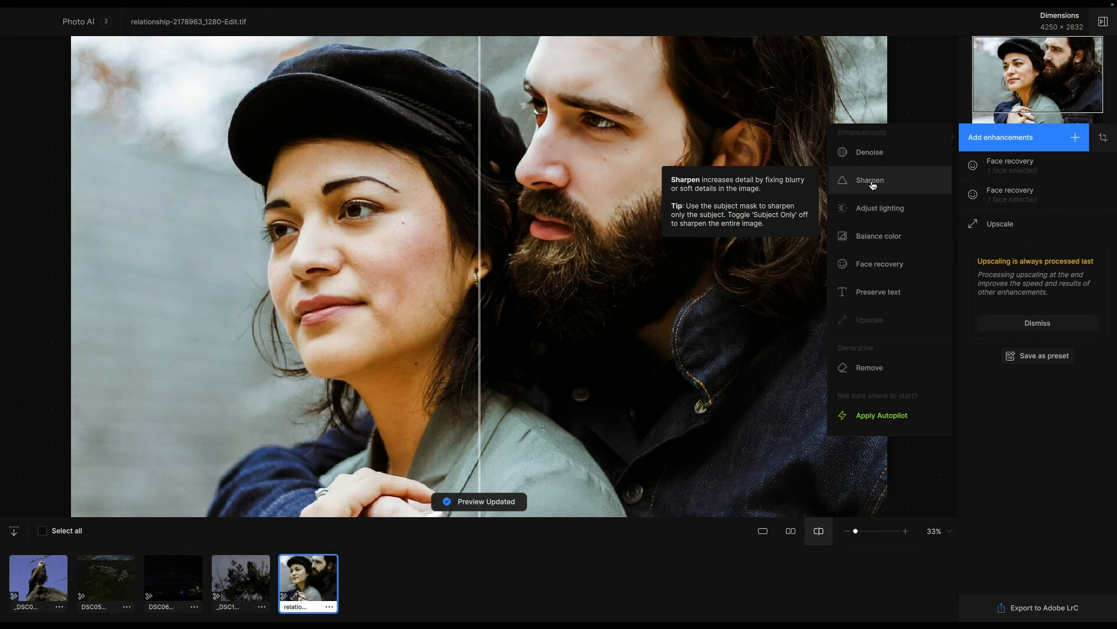
{"action": "left_click", "coordinate": [897, 235]}
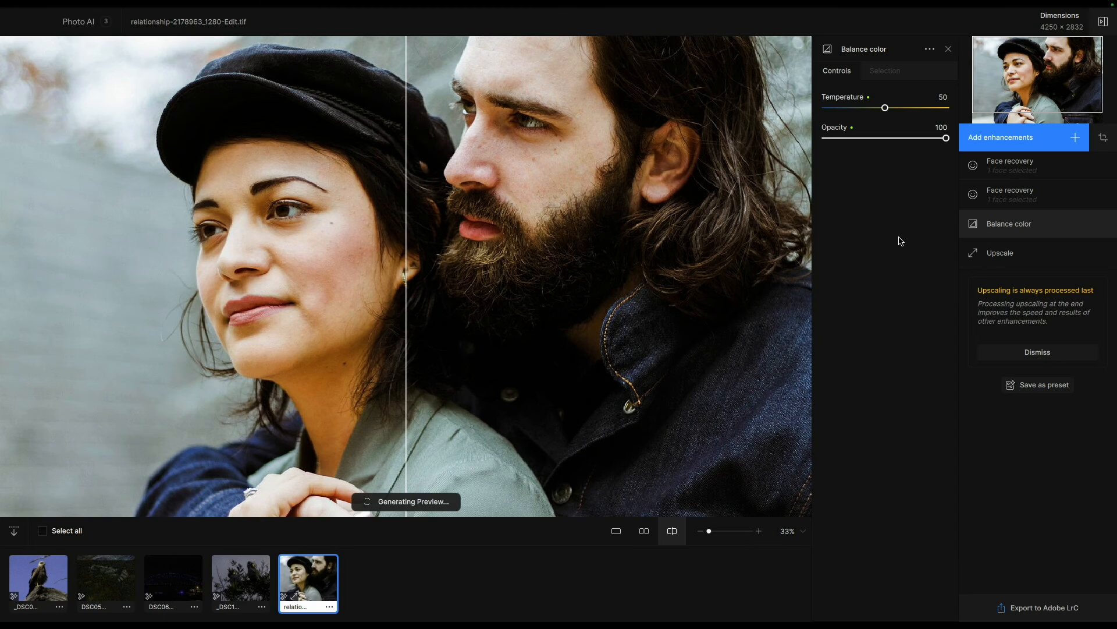
{"action": "left_click_drag", "start_coordinate": [885, 108], "coordinate": [889, 109]}
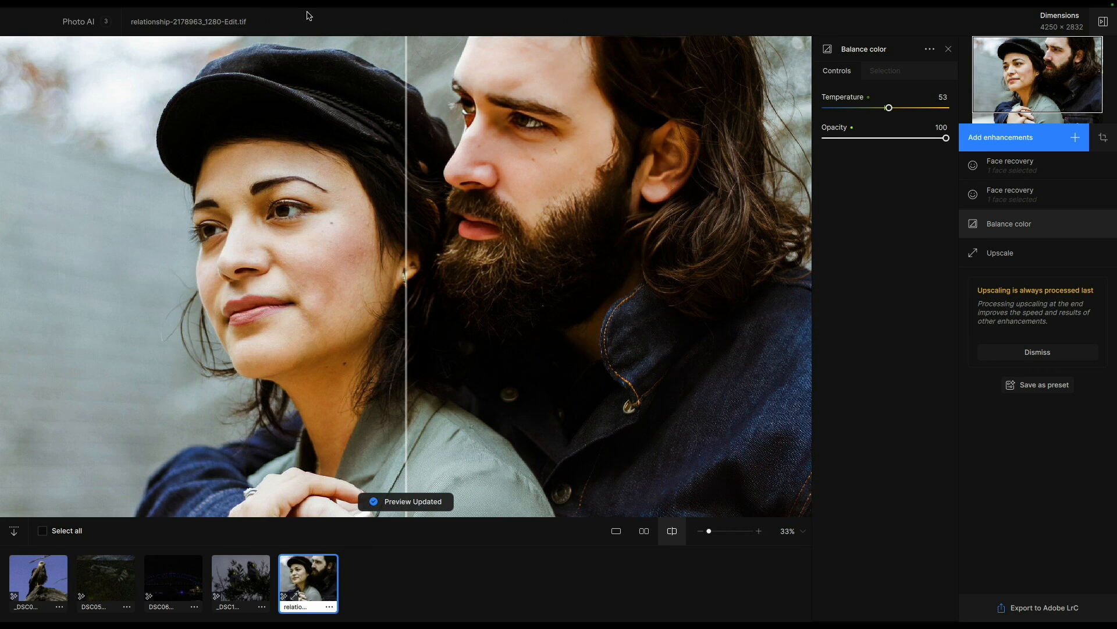
Switch to the photo _DSC0134-Edit.tif and frame the bird of prey's head at 67% zoom
{"action": "left_click", "coordinate": [43, 587]}
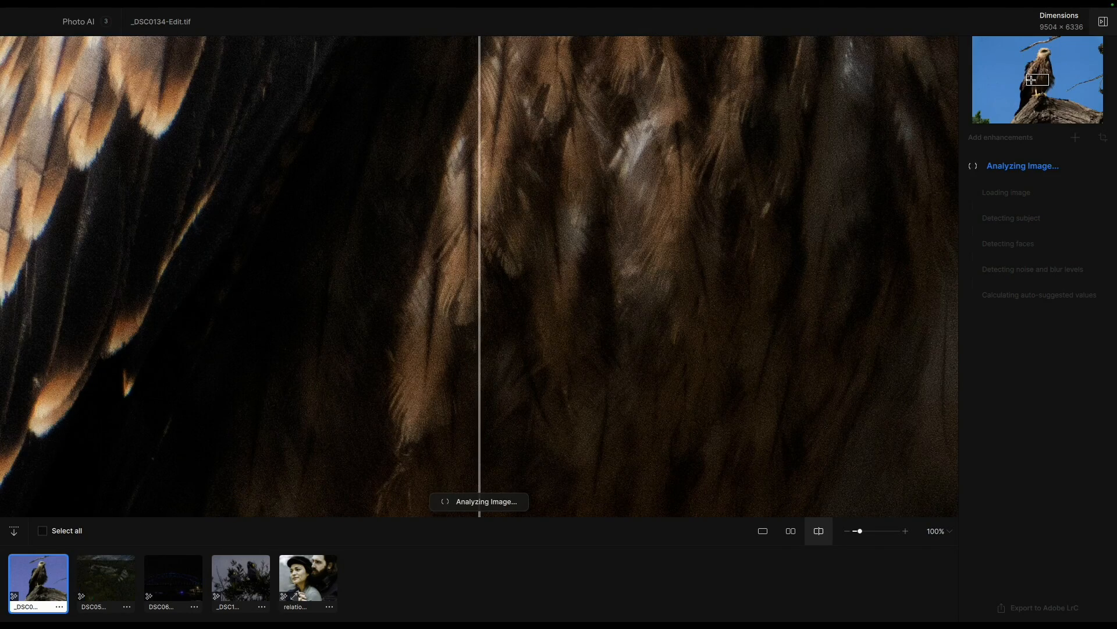
{"action": "left_click_drag", "start_coordinate": [1032, 80], "coordinate": [1046, 50]}
{"action": "left_click_drag", "start_coordinate": [1046, 48], "coordinate": [1045, 53]}
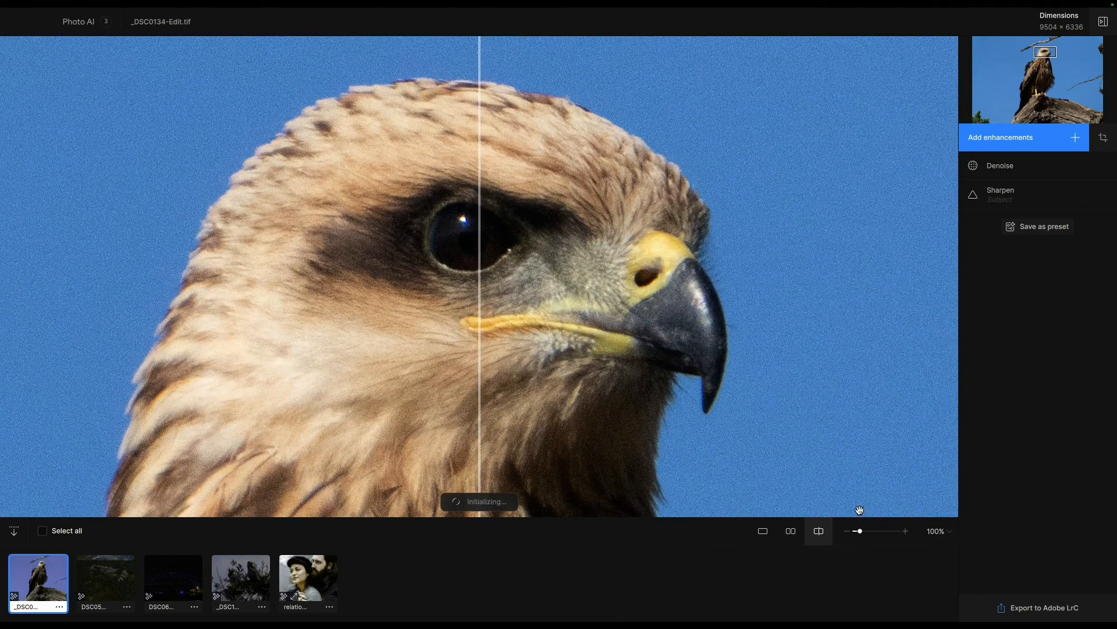
{"action": "left_click", "coordinate": [849, 532]}
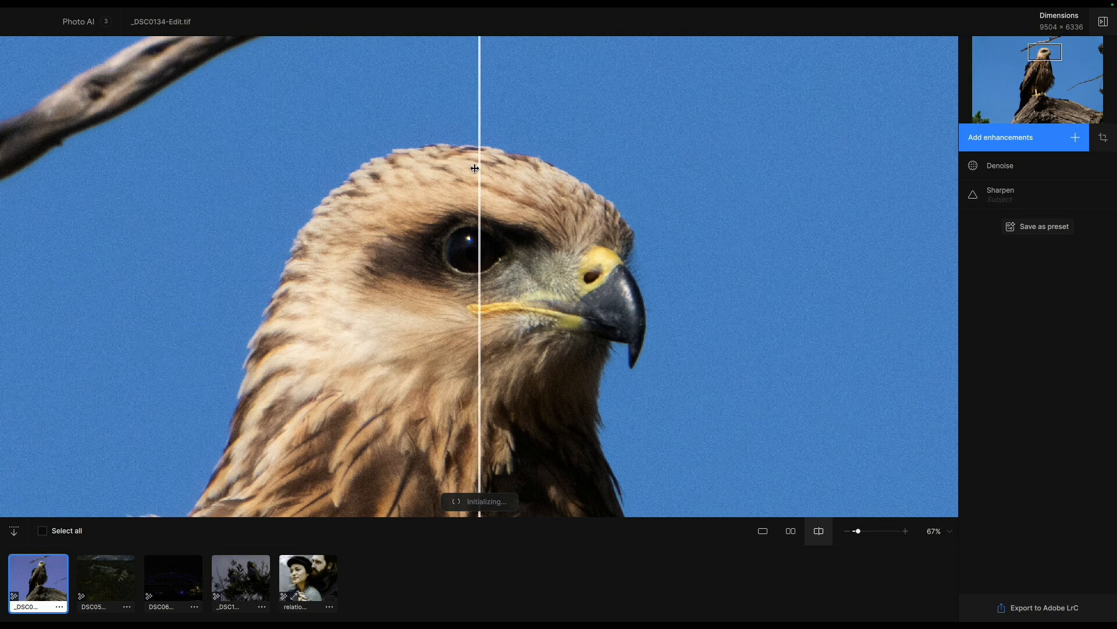
Compare the original and enhanced bird photo by moving the comparison divider across its head, leaving it over the eye
{"action": "left_click_drag", "start_coordinate": [476, 168], "coordinate": [462, 188]}
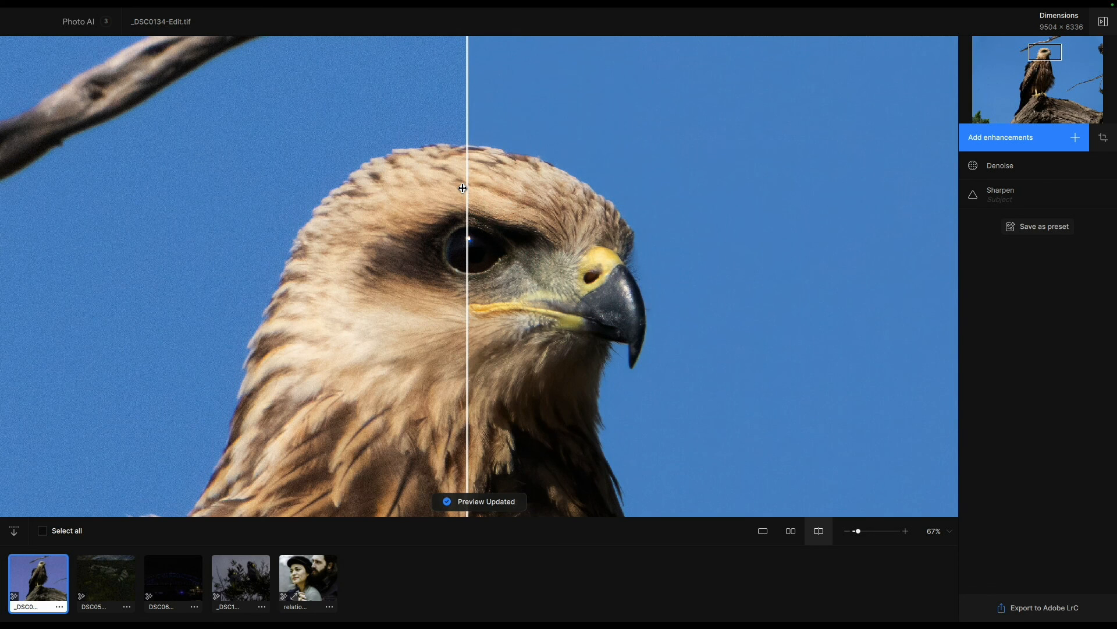
{"action": "left_click_drag", "start_coordinate": [463, 188], "coordinate": [474, 235]}
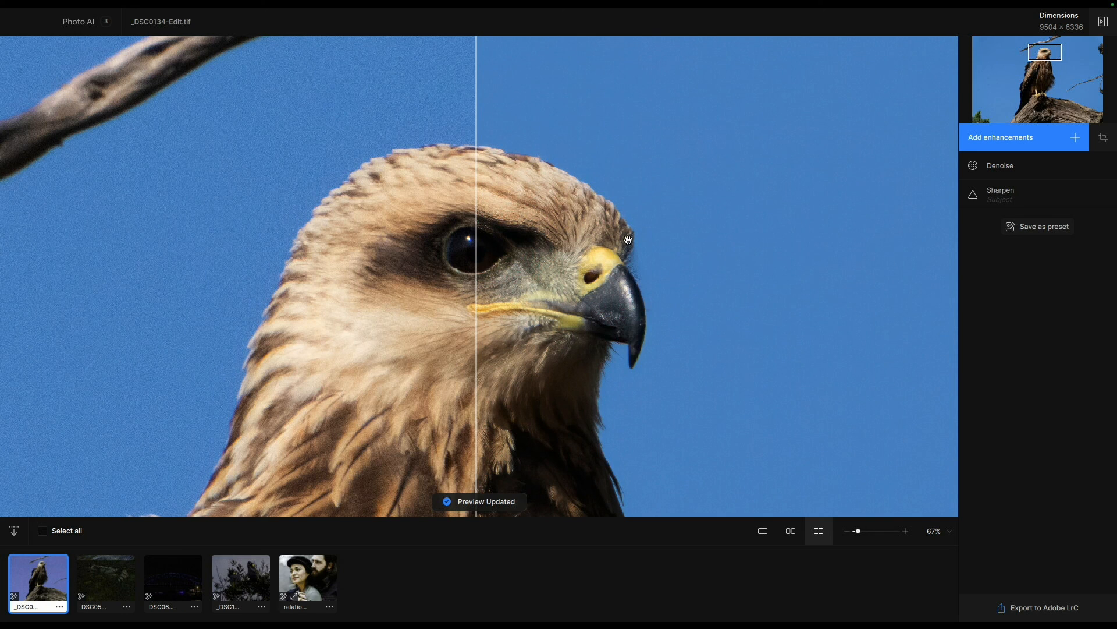
{"action": "mouse_move", "coordinate": [887, 4]}
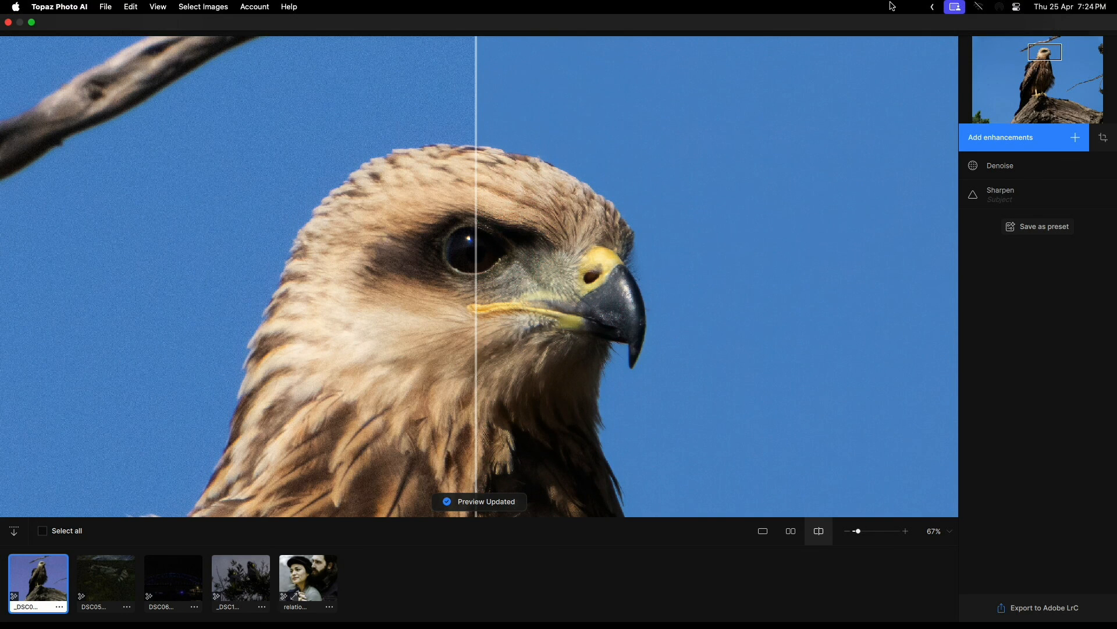